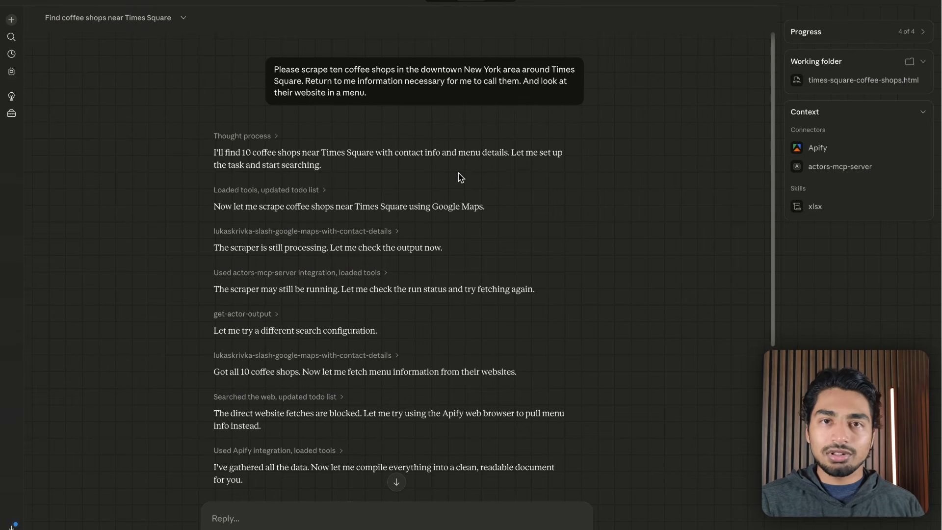
# - Open the Times square coffee shops HTML file produced at the end of the chat response
pyautogui.scroll(-5, 483, 236)
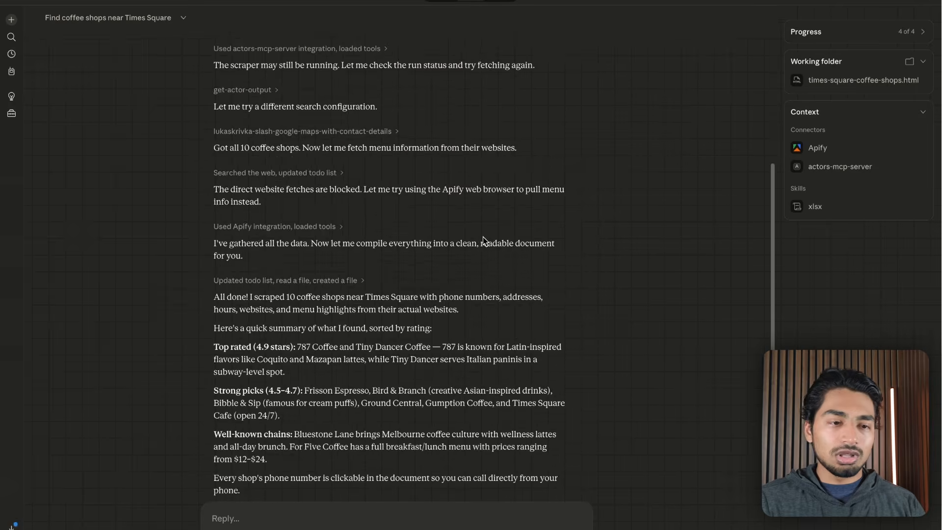
pyautogui.scroll(-3, 484, 240)
pyautogui.click(385, 383)
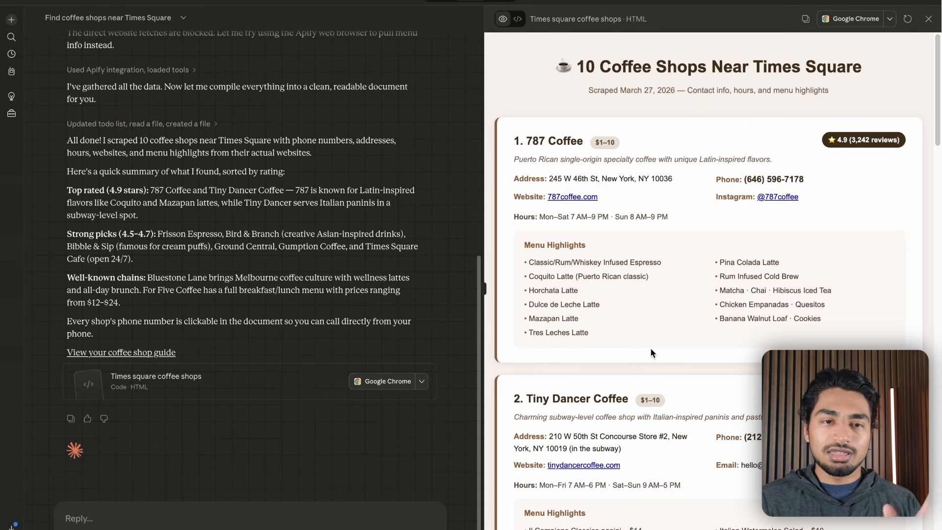
# - Review the coffee shop guide's title, scrape date and entries from 787 Coffee to For Five Coffee, and close the preview
pyautogui.moveTo(578, 66); pyautogui.dragTo(836, 66)
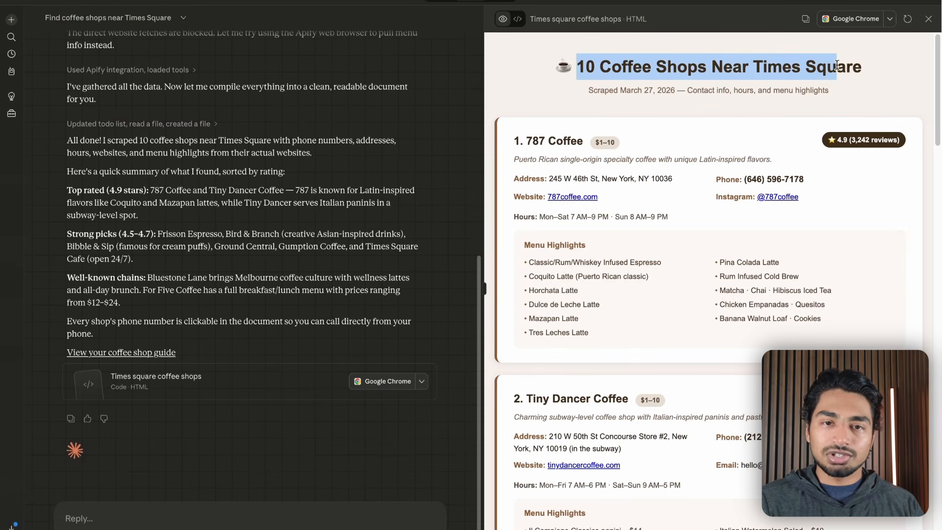
pyautogui.moveTo(619, 91); pyautogui.dragTo(696, 91)
pyautogui.click(696, 91)
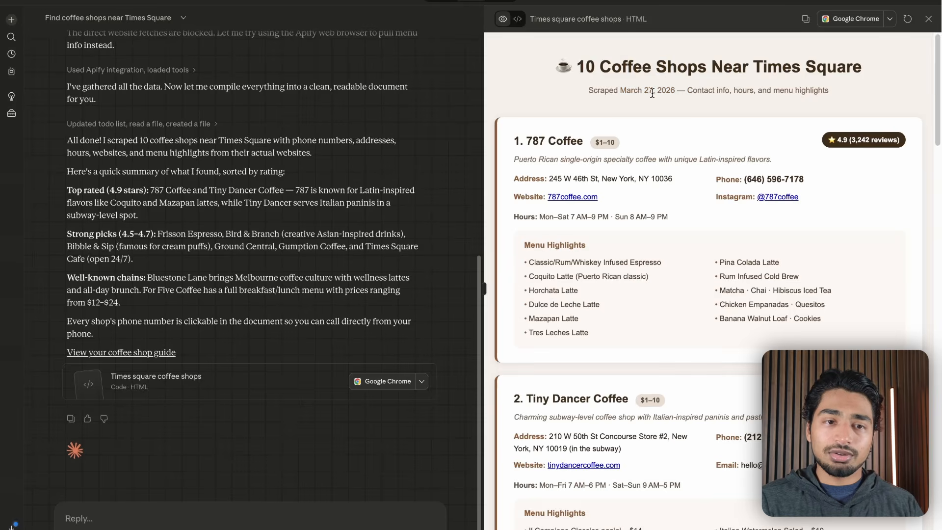
pyautogui.moveTo(523, 141); pyautogui.dragTo(615, 143)
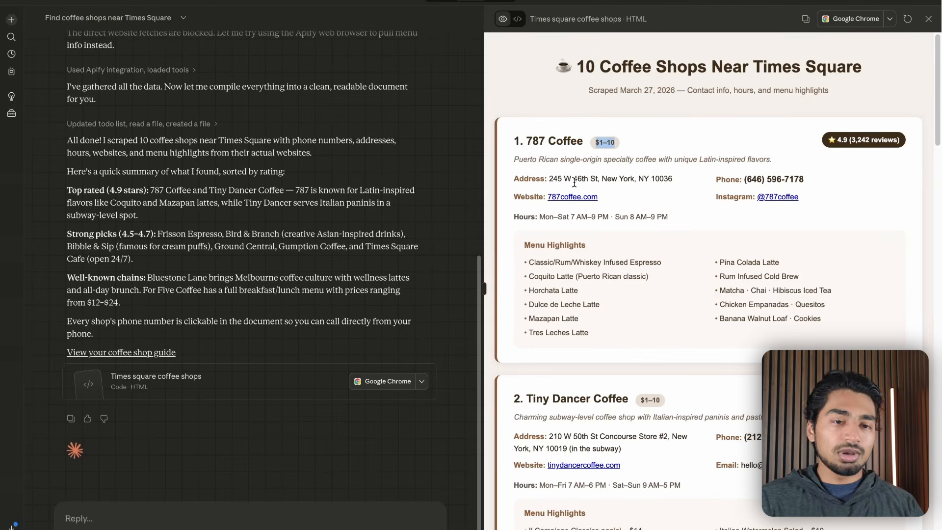
pyautogui.scroll(-15, 705, 310)
pyautogui.scroll(-20, 704, 308)
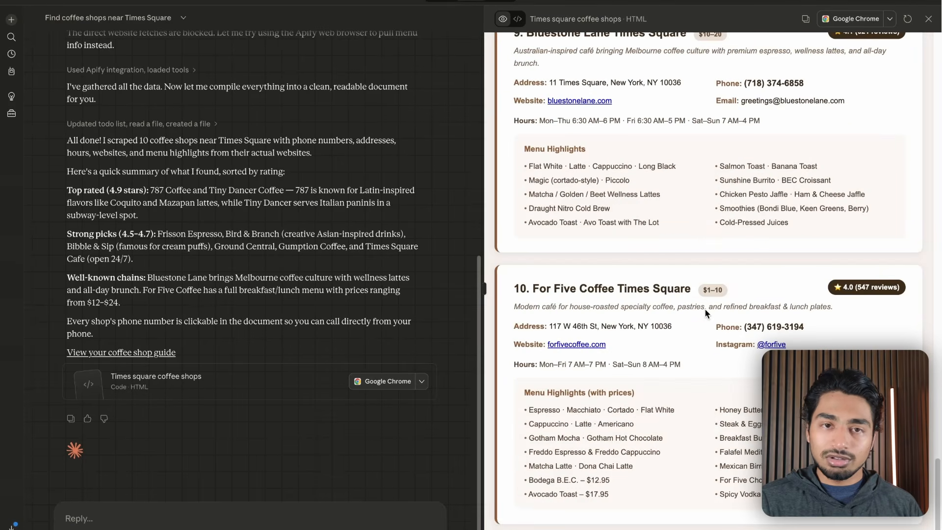
pyautogui.scroll(20, 704, 308)
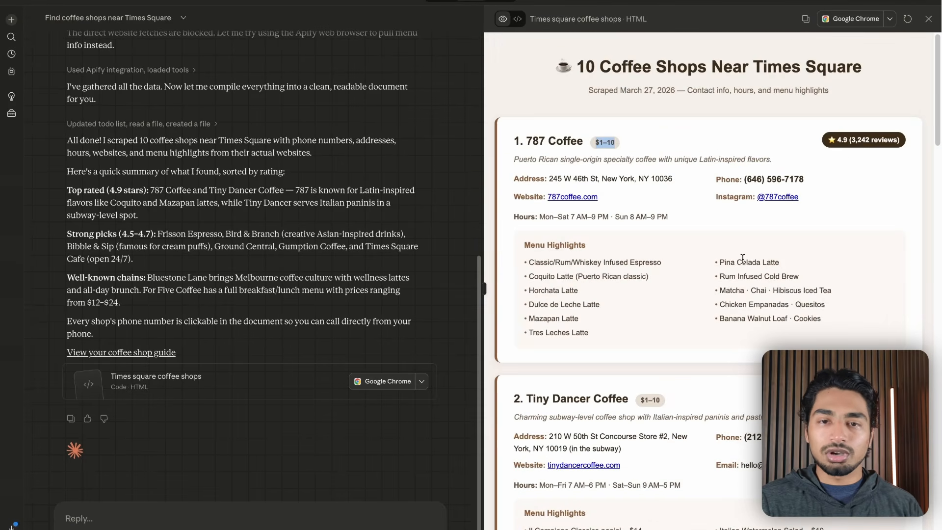
pyautogui.click(928, 19)
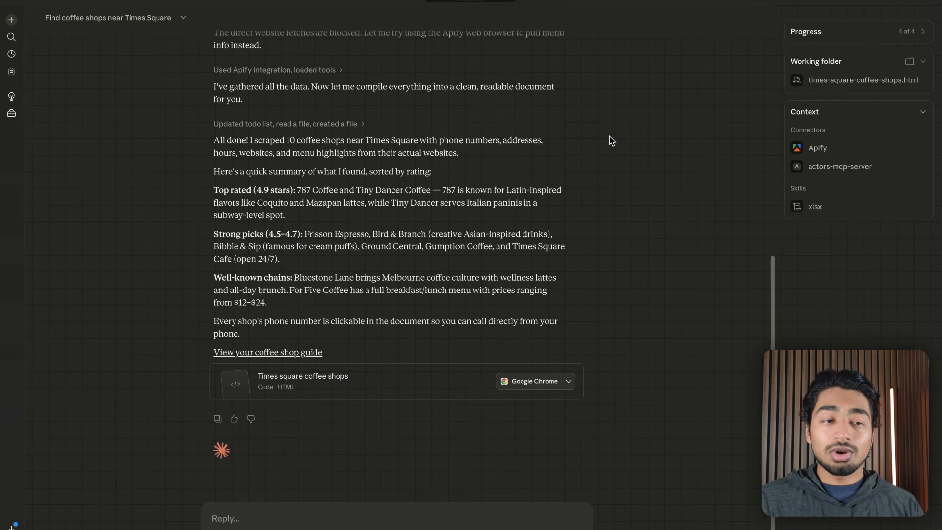
# - Review the original coffee shop scraping prompt in the chat and the prompts in the CoWork Scraping Quick-Start document
pyautogui.scroll(8, 609, 136)
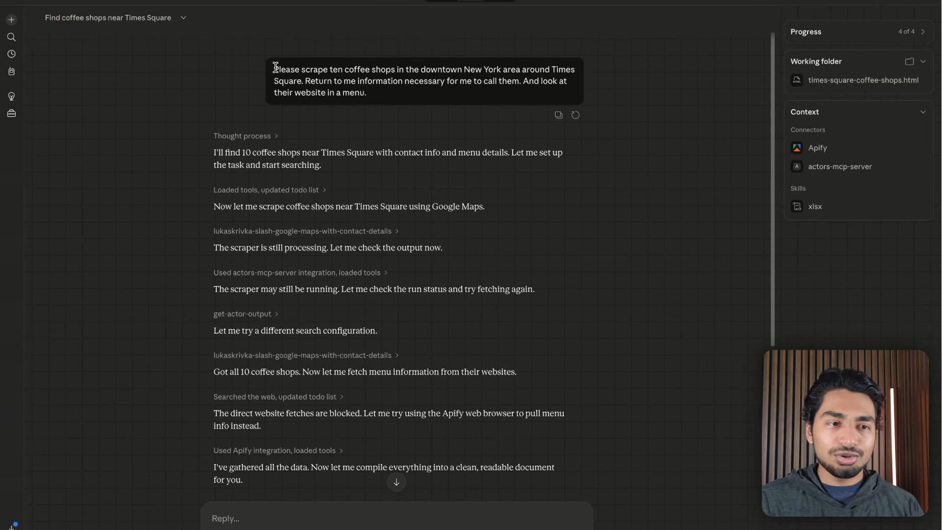
pyautogui.moveTo(275, 66); pyautogui.dragTo(366, 94)
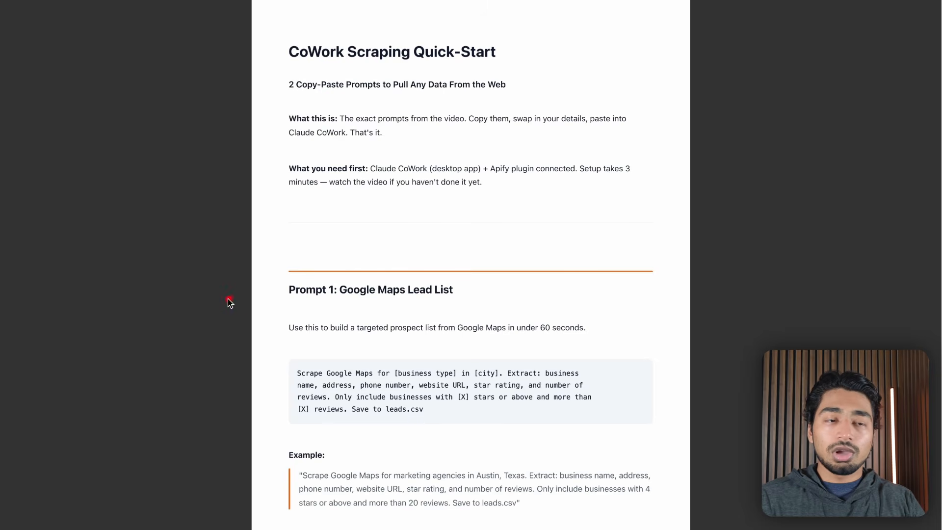
pyautogui.moveTo(229, 300)
pyautogui.mouseDown()
pyautogui.moveTo(300, 73)
pyautogui.moveTo(421, 62)
pyautogui.mouseUp()
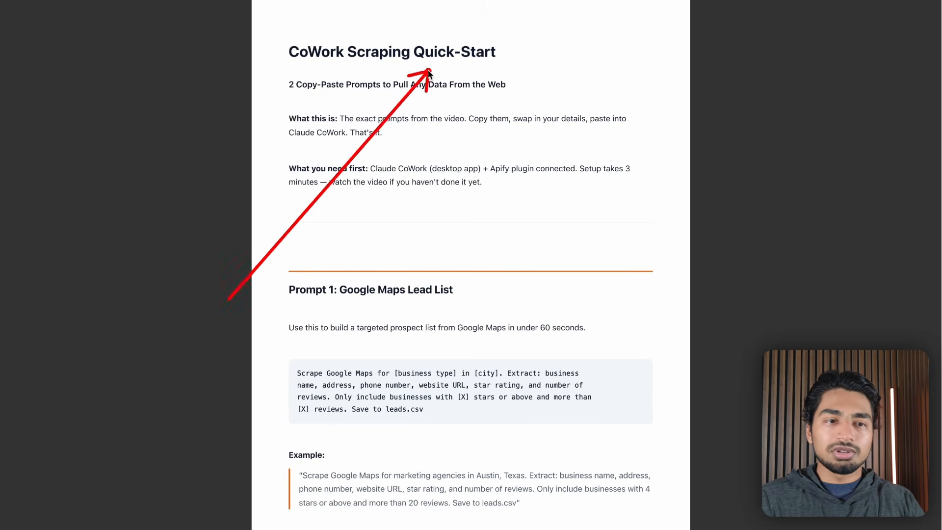
pyautogui.scroll(-10, 368, 263)
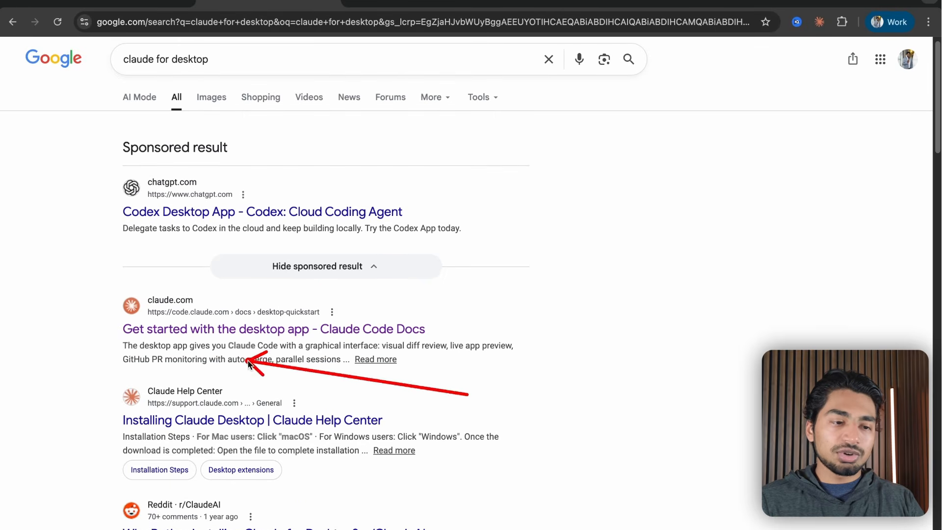
# - Open the Claude Code Docs result "Get started with the desktop app" and read down towards its Install section
pyautogui.click(287, 330)
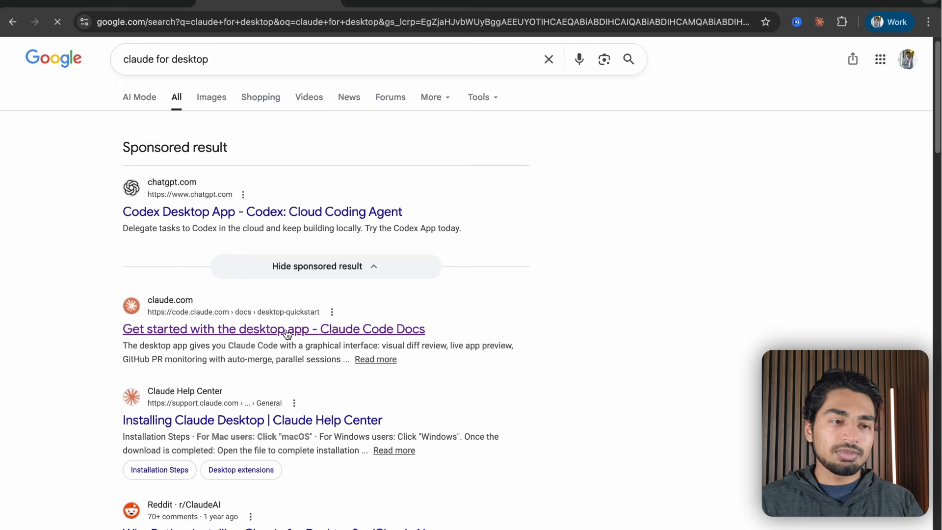
pyautogui.scroll(-10, 287, 333)
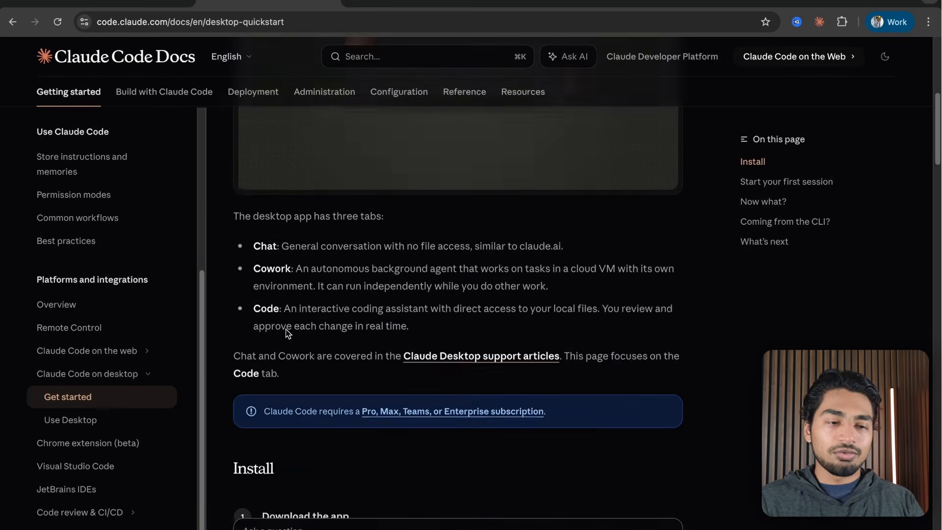
pyautogui.scroll(-1, 287, 334)
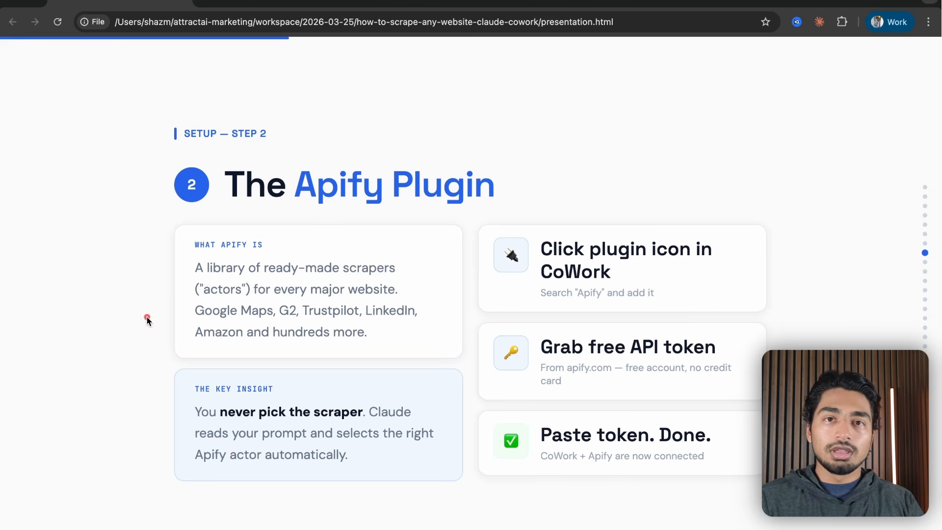
# - Leave the Apify Plugin slide for the Apify search results, and open the Apify console dashboard to check the account's usage
pyautogui.moveTo(147, 317)
pyautogui.mouseDown()
pyautogui.moveTo(310, 215)
pyautogui.moveTo(109, 261)
pyautogui.moveTo(151, 272)
pyautogui.moveTo(151, 286)
pyautogui.mouseUp()
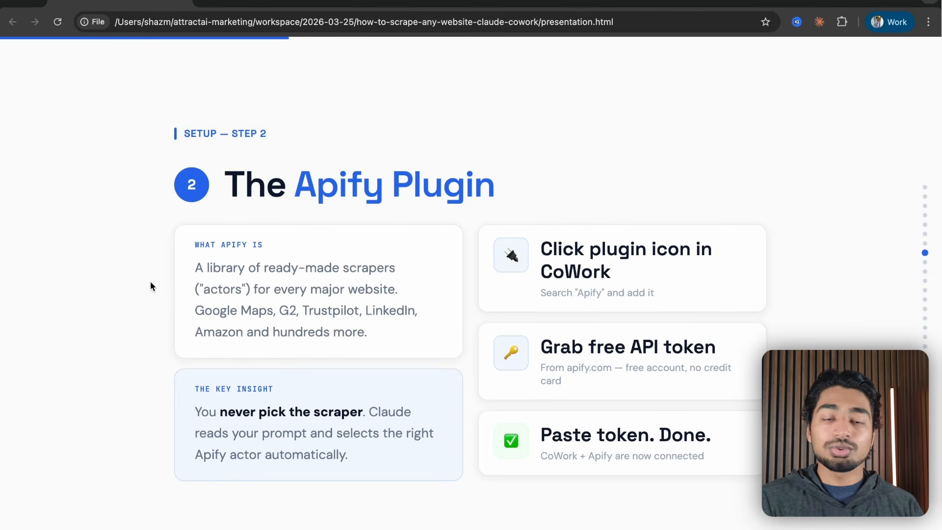
pyautogui.click(416, 2)
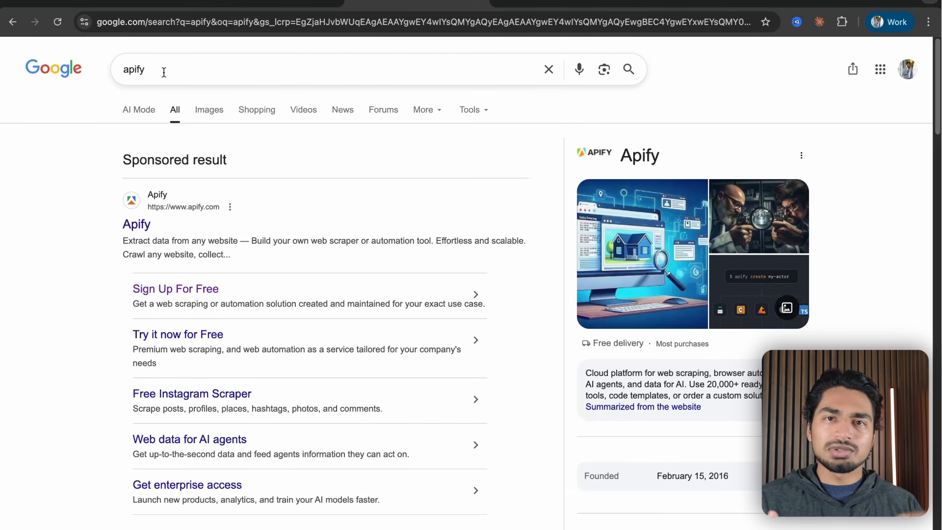
pyautogui.click(548, 5)
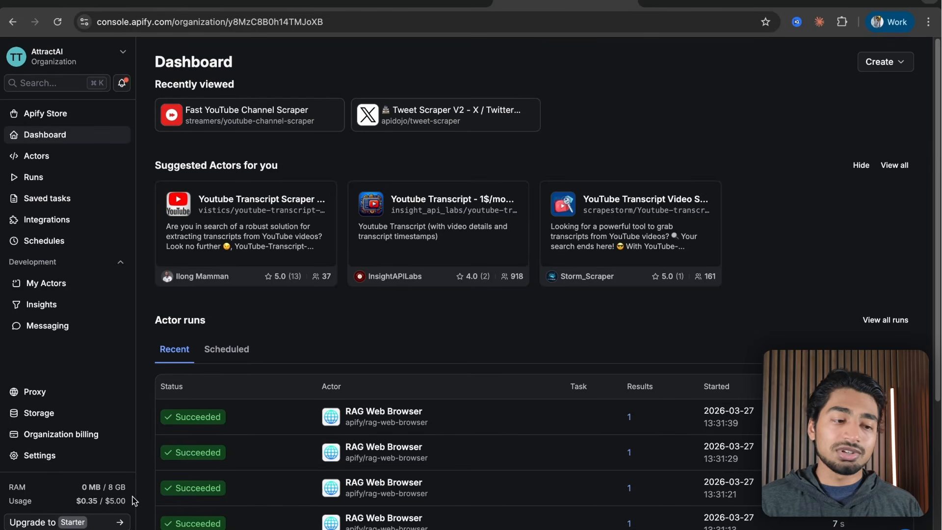
pyautogui.moveTo(87, 501)
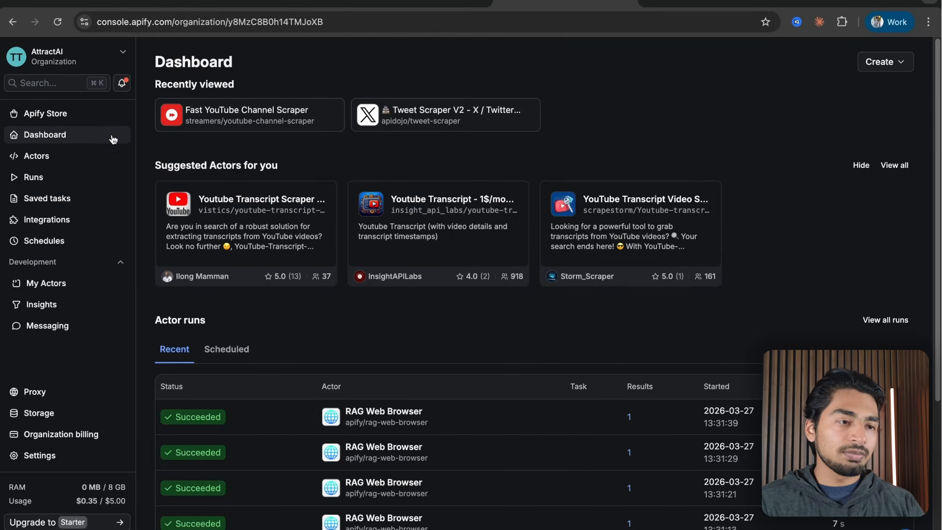
# - Look over the recently used Actors, open the Apify Store's full Actor listing and browse the available scrapers
pyautogui.click(91, 156)
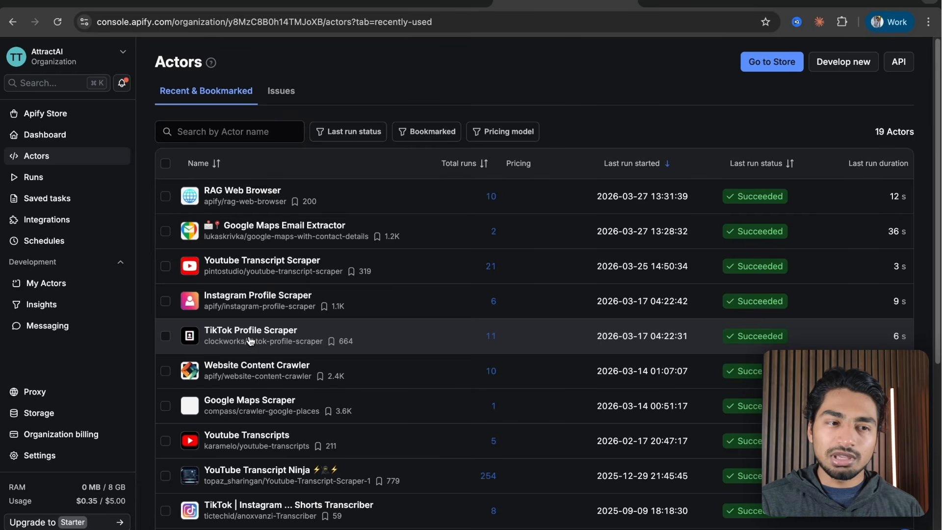
pyautogui.click(69, 115)
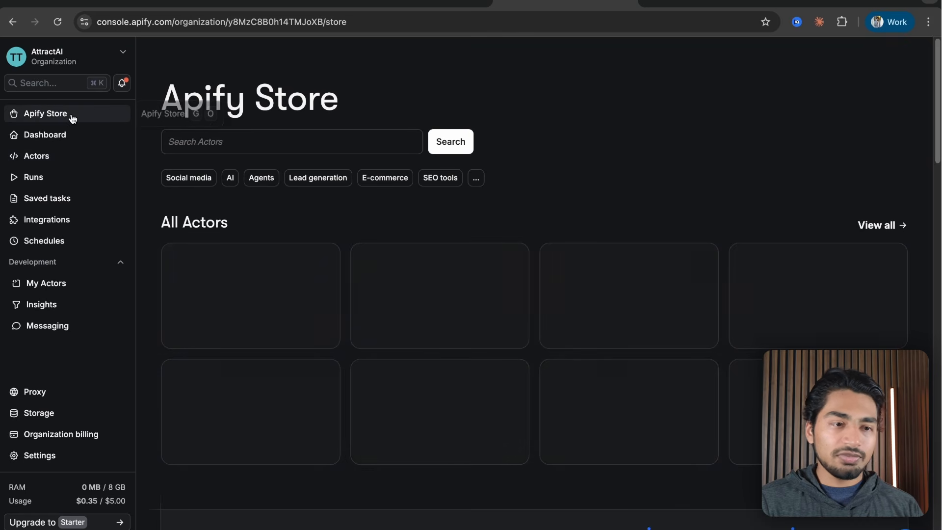
pyautogui.click(891, 224)
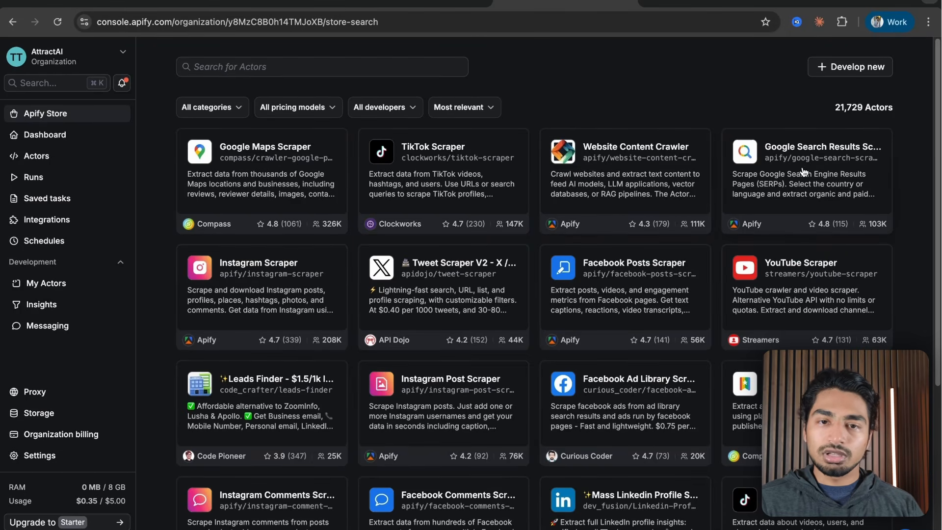
pyautogui.scroll(-15, 602, 403)
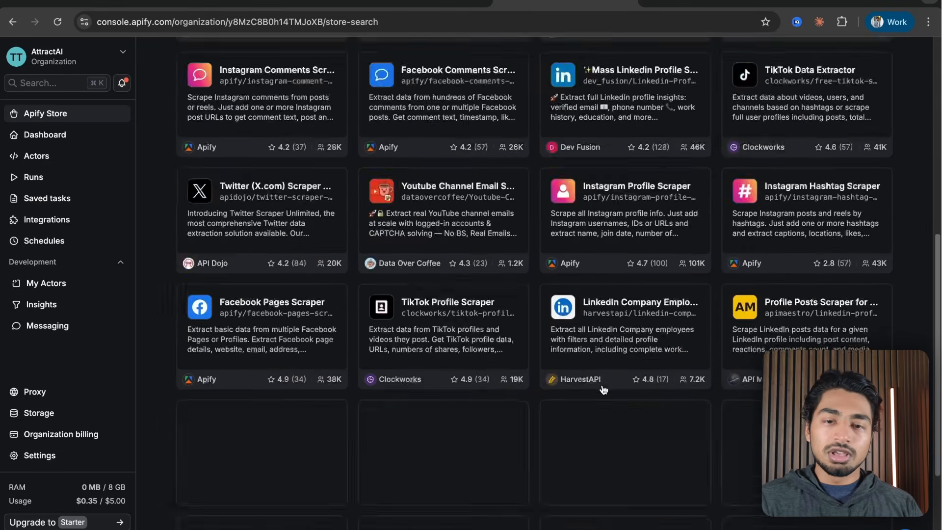
pyautogui.scroll(-3, 603, 389)
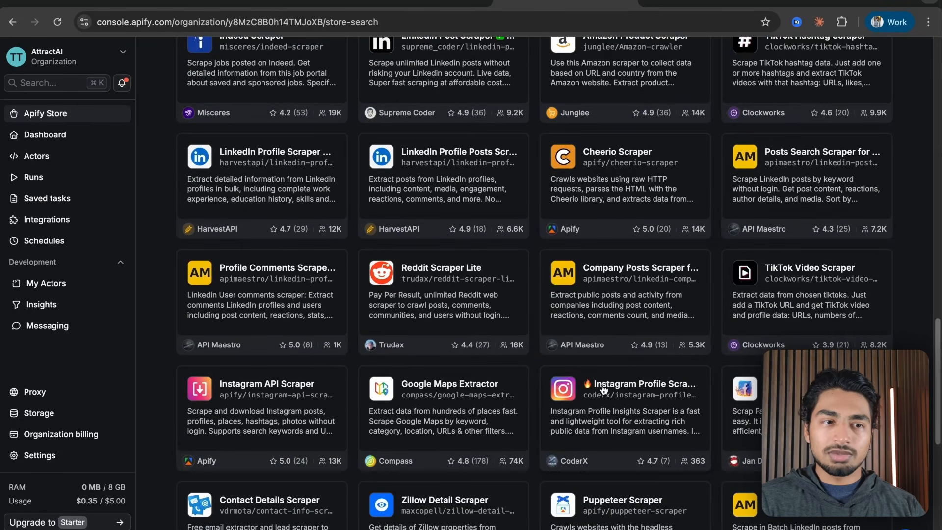
pyautogui.scroll(18, 604, 389)
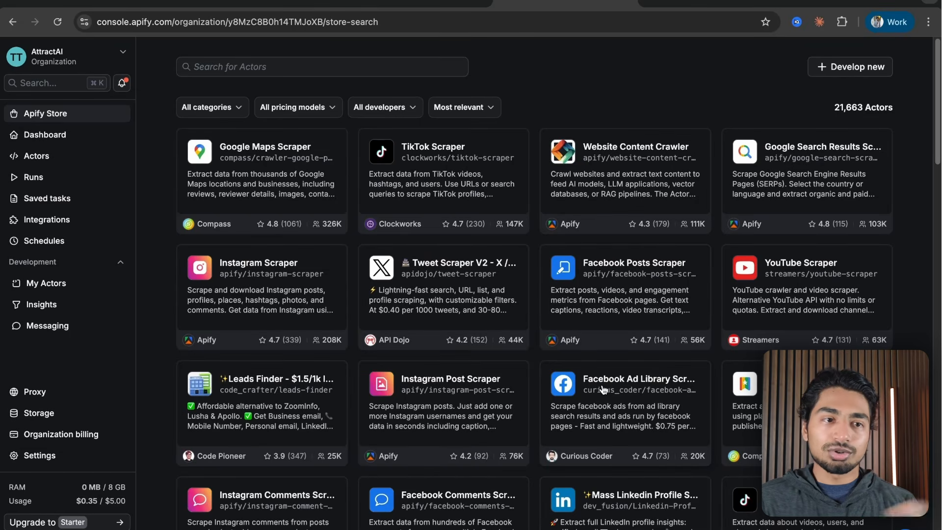
# - Switch to Claude, view the coffee shop guide again and close it to check the connectors used in the chat
pyautogui.hotkey('ctrl', 'Left')
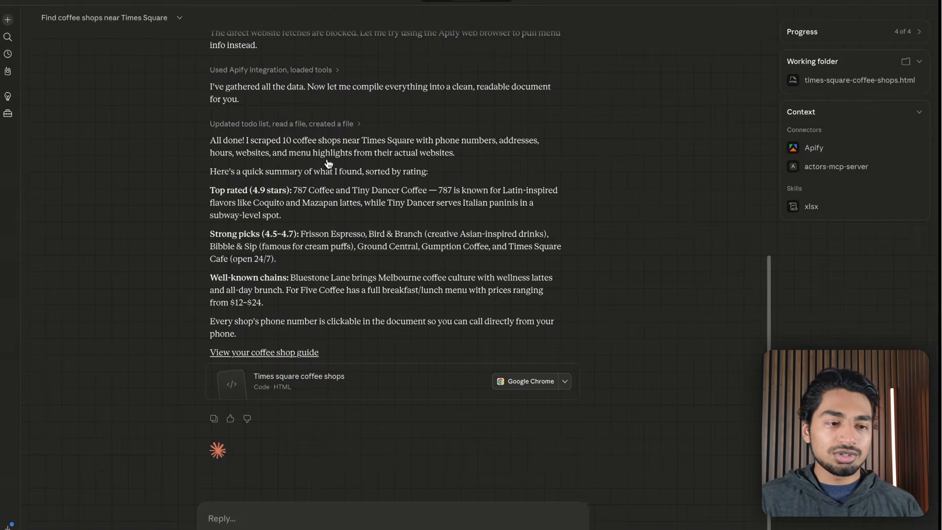
pyautogui.click(416, 395)
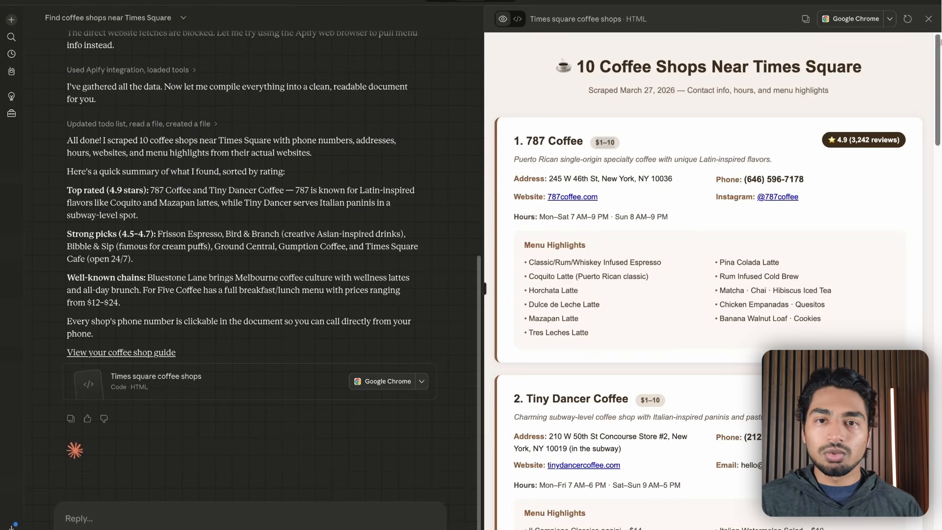
pyautogui.click(928, 19)
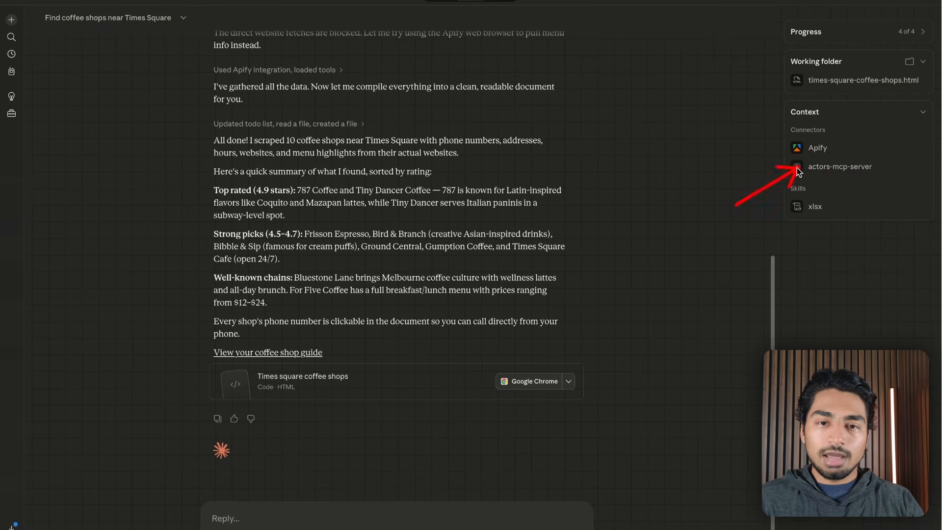
# - Switch to the Apify console and start creating a new personal API token in the organization's API & Integrations settings
pyautogui.hotkey('ctrl', 'Right')
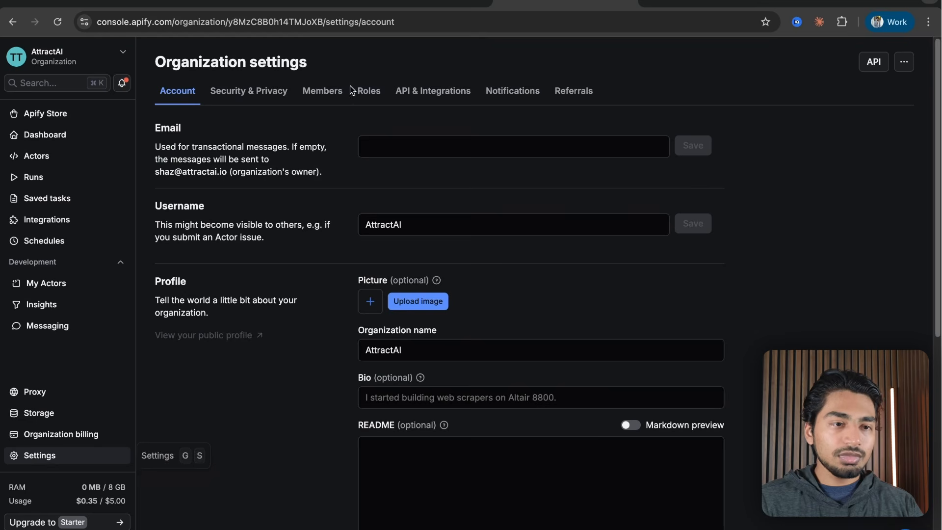
pyautogui.click(409, 91)
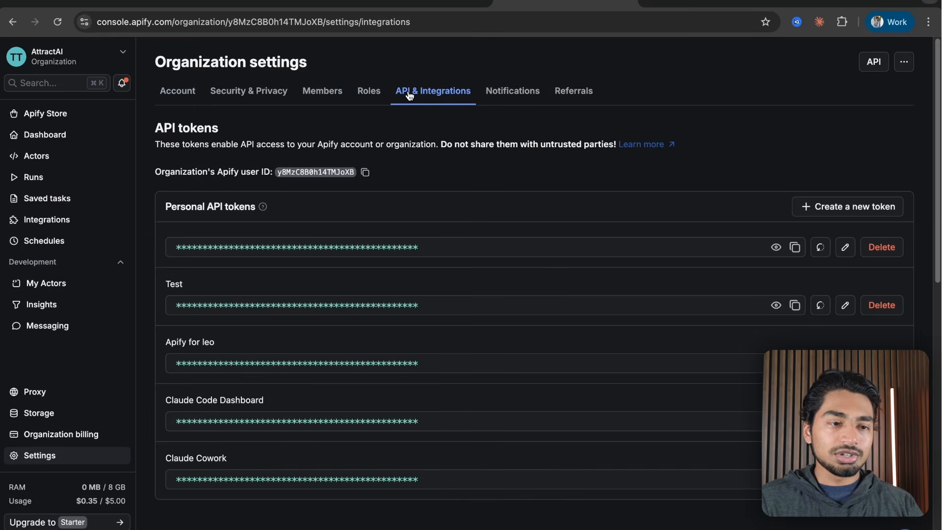
pyautogui.click(868, 210)
pyautogui.write('TEST')
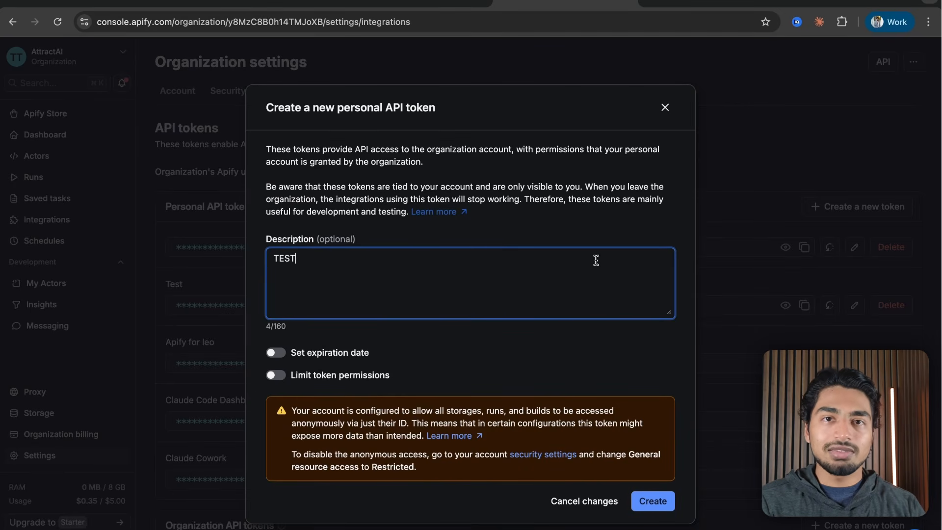
pyautogui.press('BackSpace')
pyautogui.press('BackSpace')
pyautogui.press('BackSpace')
pyautogui.press('BackSpace')
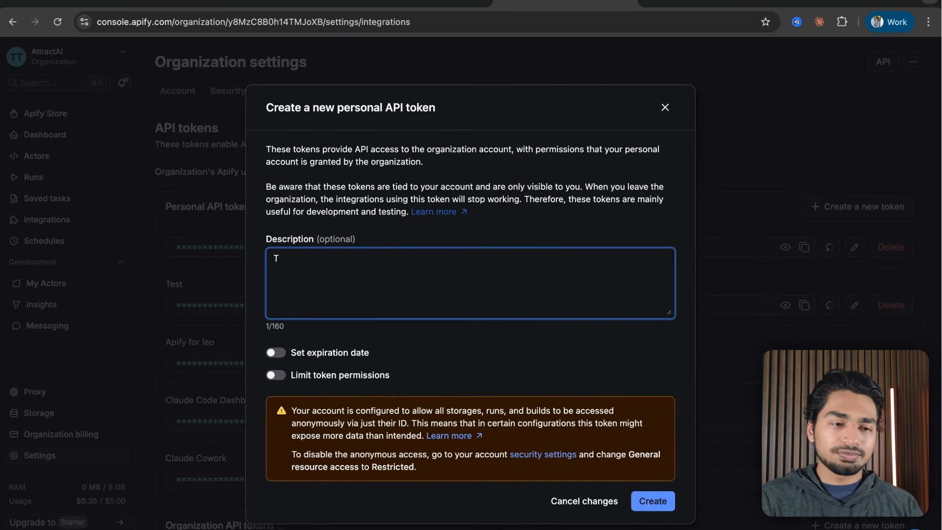
pyautogui.moveTo(251, 422)
pyautogui.mouseDown()
pyautogui.moveTo(254, 365)
pyautogui.moveTo(274, 375)
pyautogui.moveTo(260, 384)
pyautogui.mouseUp()
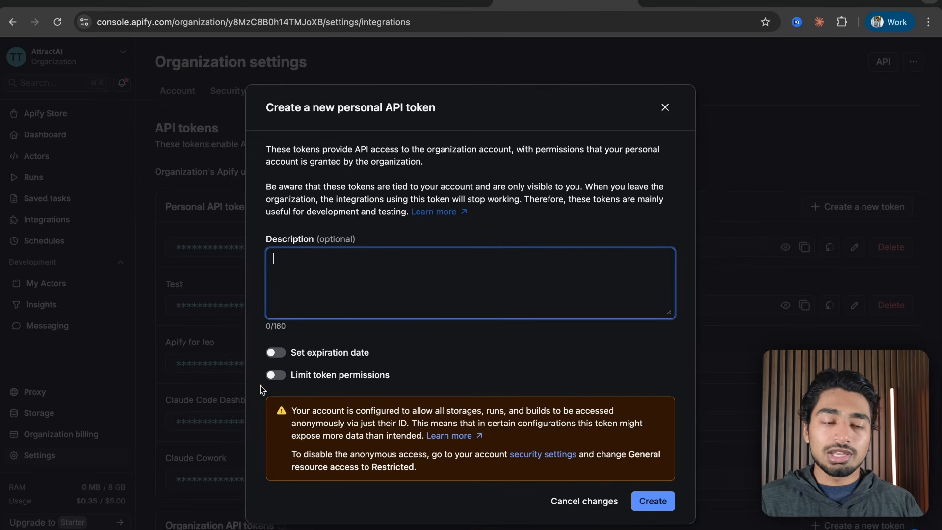
pyautogui.click(276, 377)
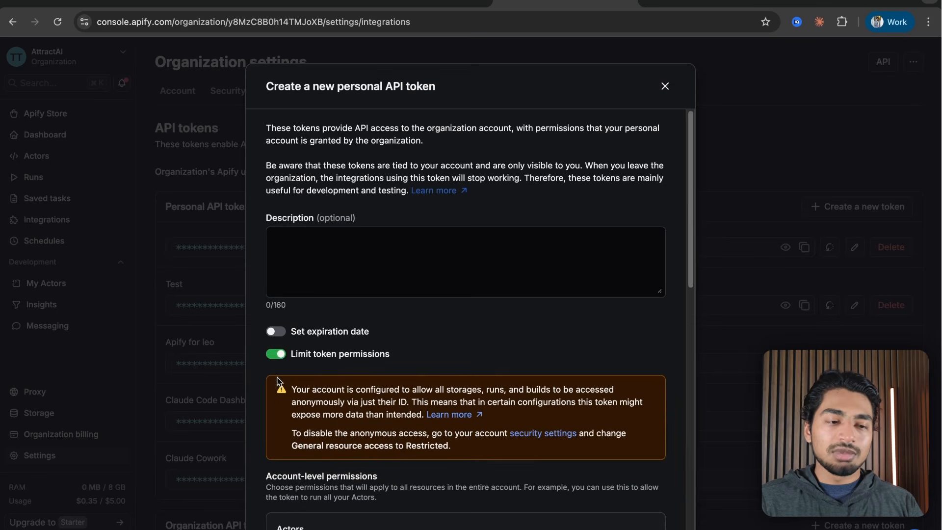
pyautogui.click(282, 355)
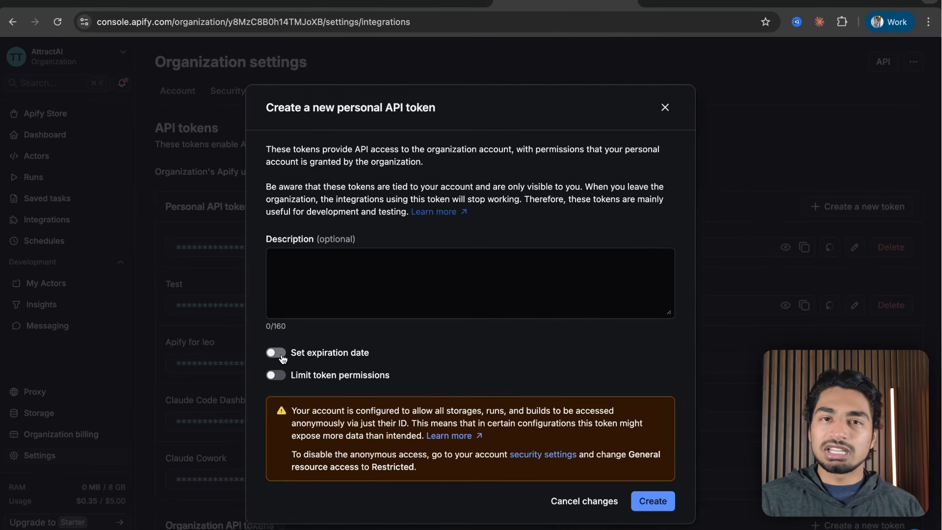
# - Cancel the new API token in the Apify console, switch to Claude and open its connector settings
pyautogui.press('Escape')
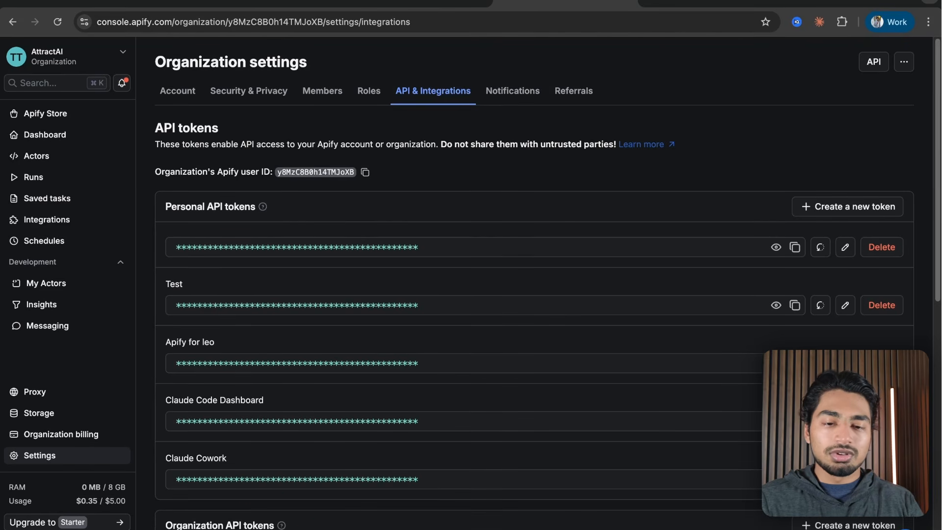
pyautogui.hotkey('ctrl', 'Left')
pyautogui.click(12, 527)
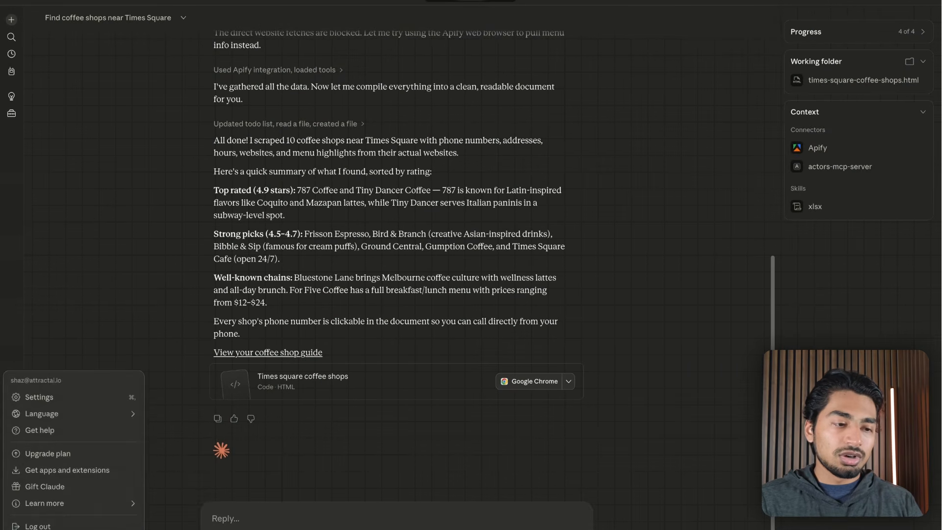
pyautogui.click(72, 395)
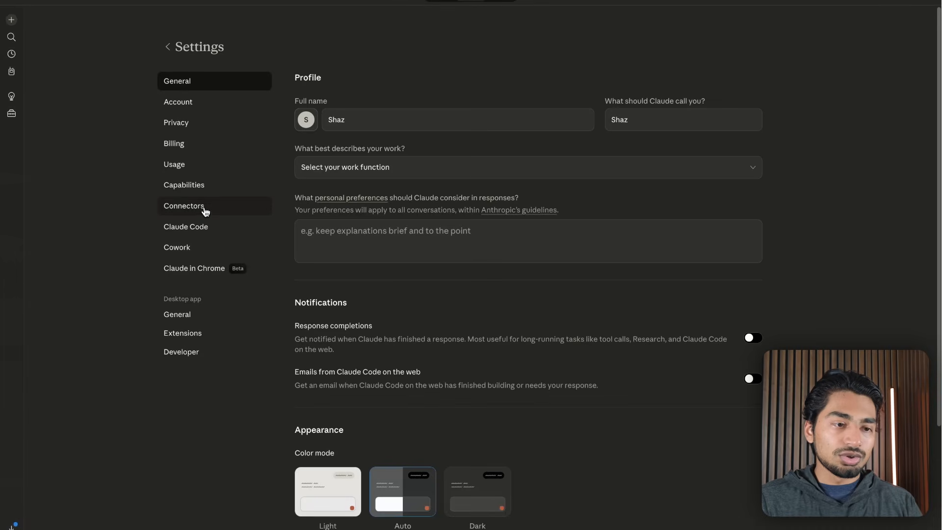
pyautogui.click(205, 211)
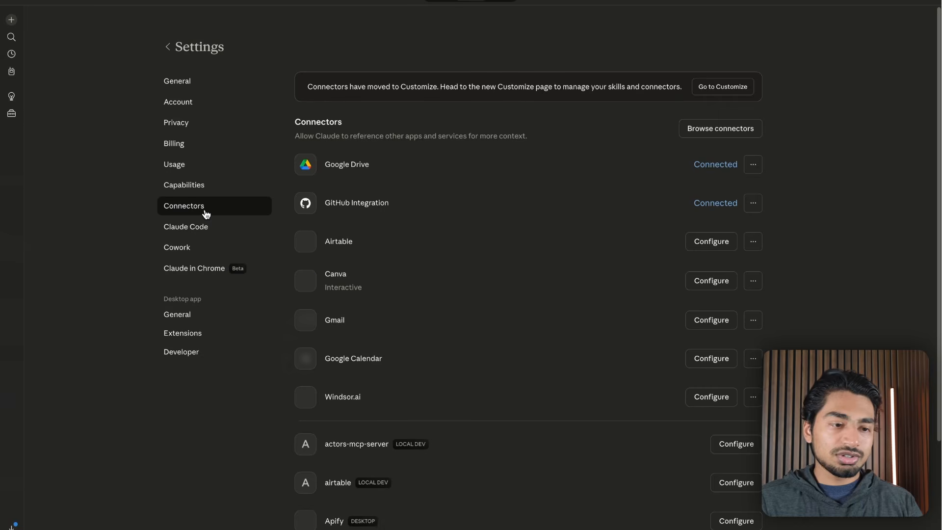
# - Search the connector directory for "apify", view the Apify connector's details and close the directory
pyautogui.click(741, 130)
pyautogui.write('apify')
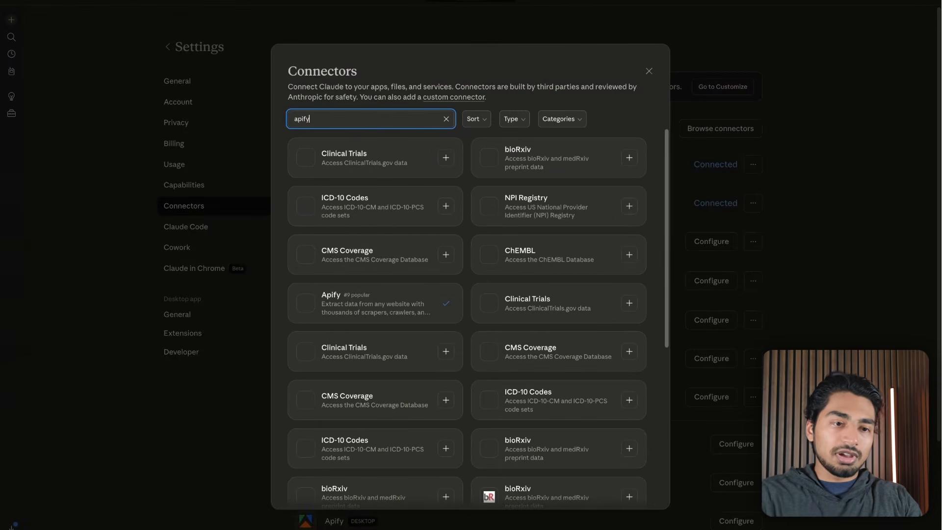
pyautogui.click(343, 313)
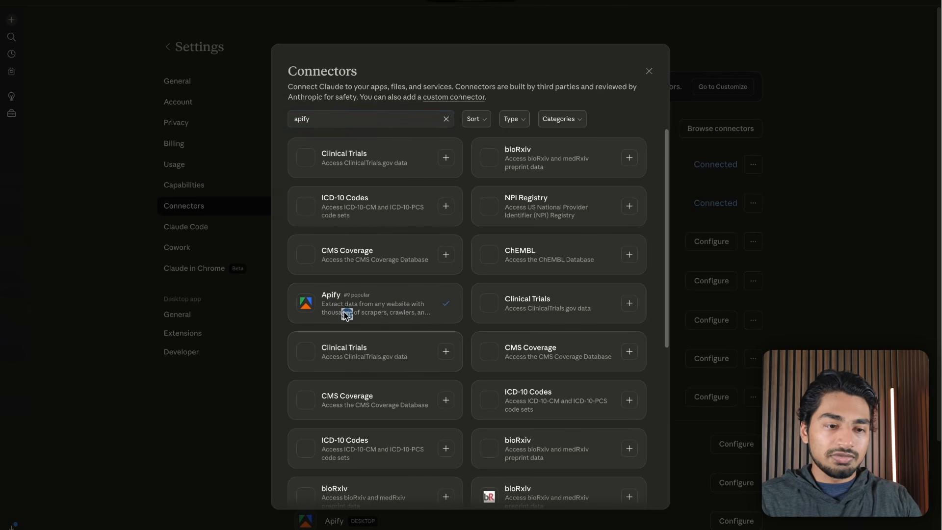
pyautogui.moveTo(261, 380); pyautogui.dragTo(321, 305)
pyautogui.click(396, 295)
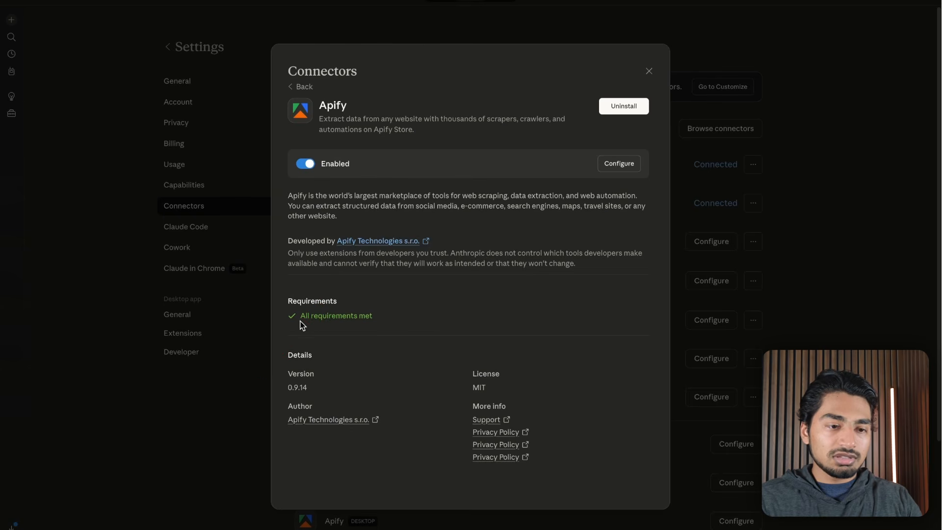
pyautogui.moveTo(567, 55); pyautogui.dragTo(591, 93)
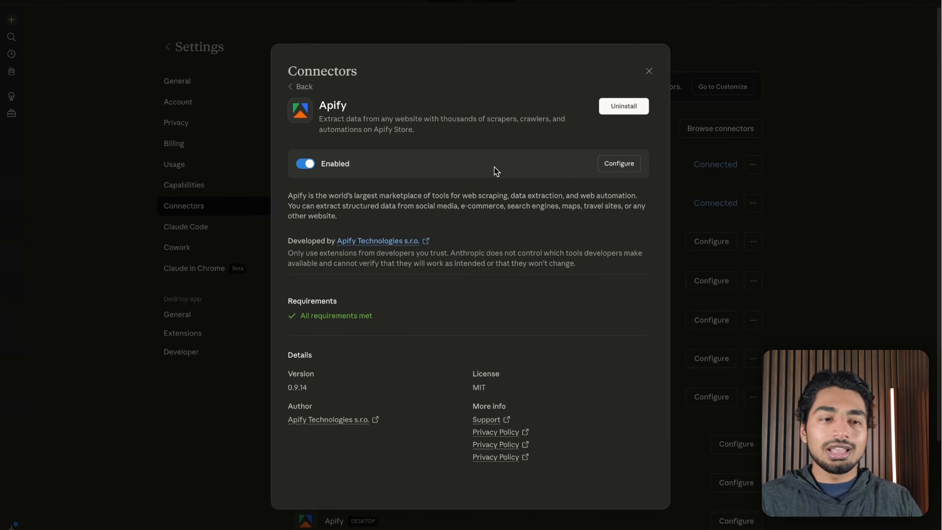
pyautogui.press('Escape')
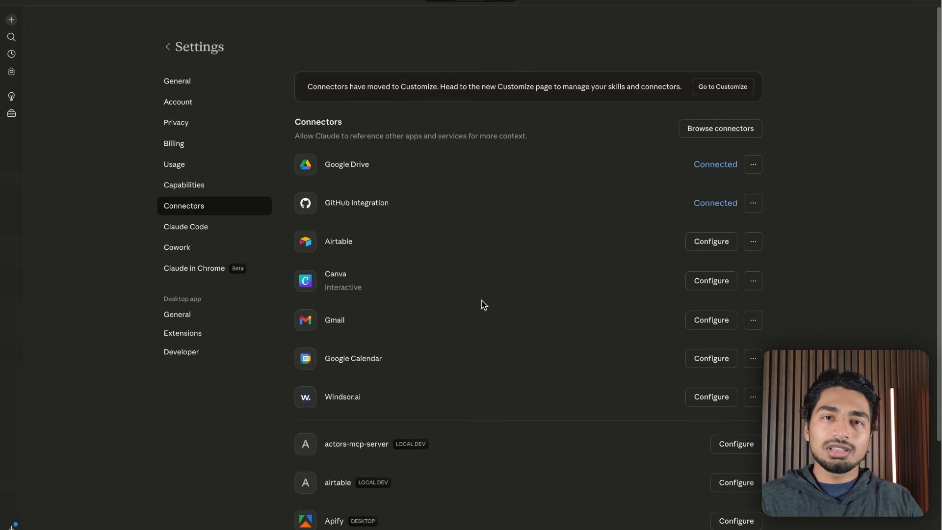
# - Look over the connector directory, the installed desktop extensions and the full list of connectors
pyautogui.click(715, 131)
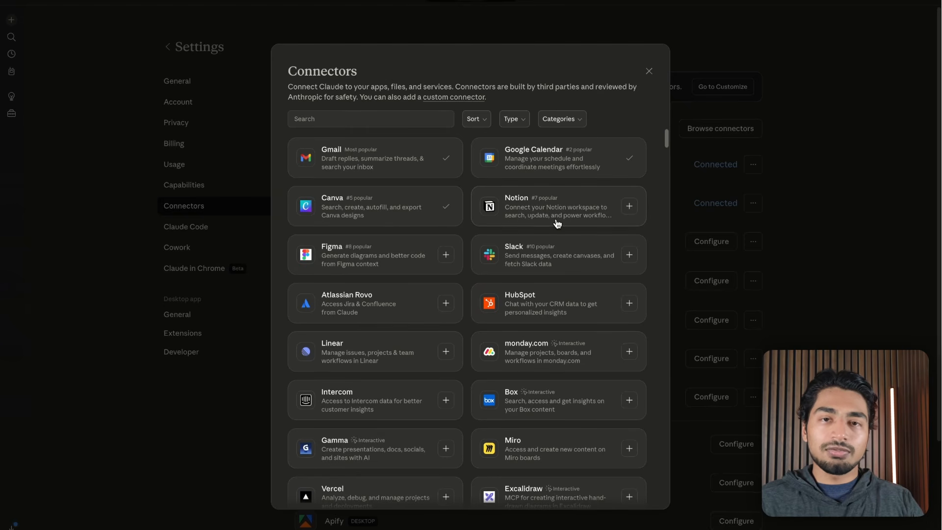
pyautogui.press('Escape')
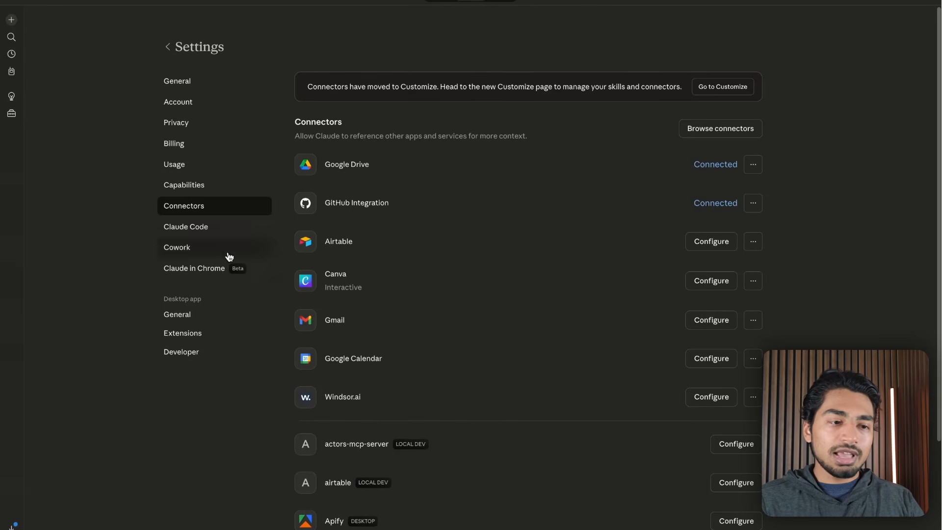
pyautogui.click(219, 331)
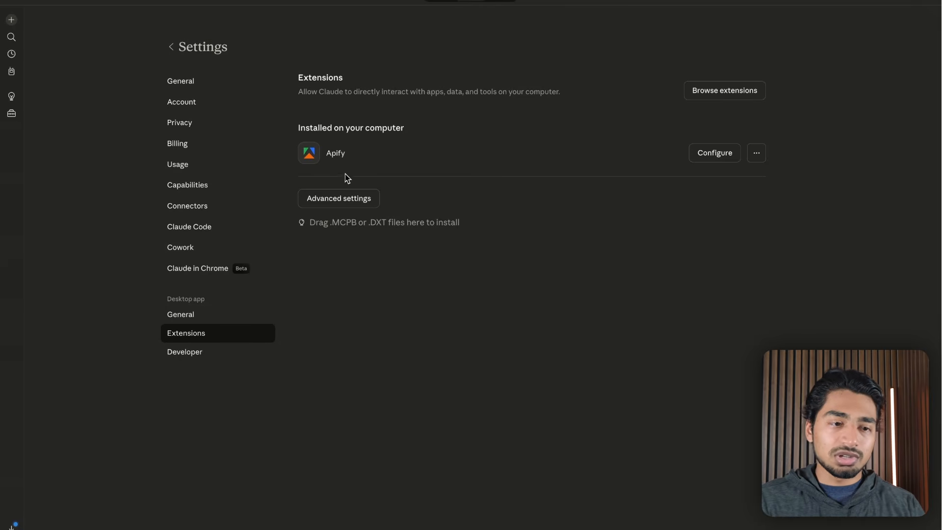
pyautogui.click(216, 209)
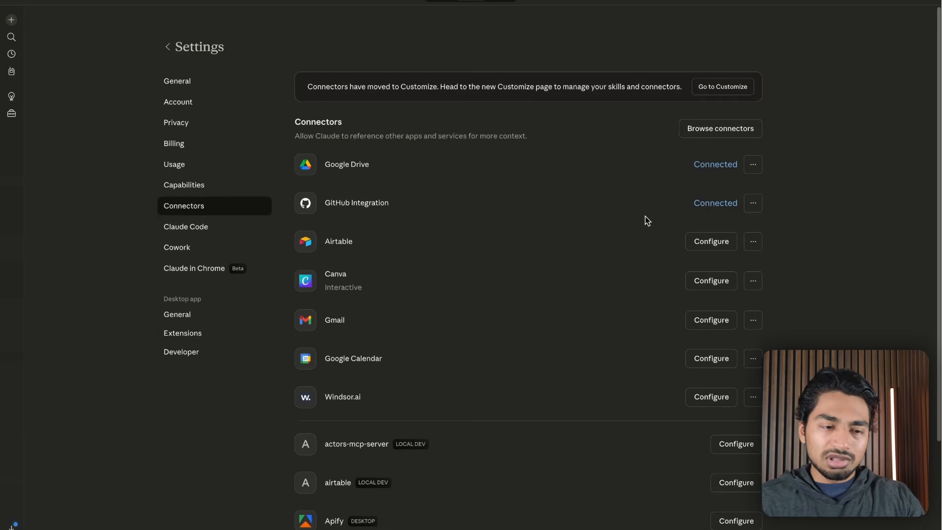
pyautogui.scroll(-3, 646, 216)
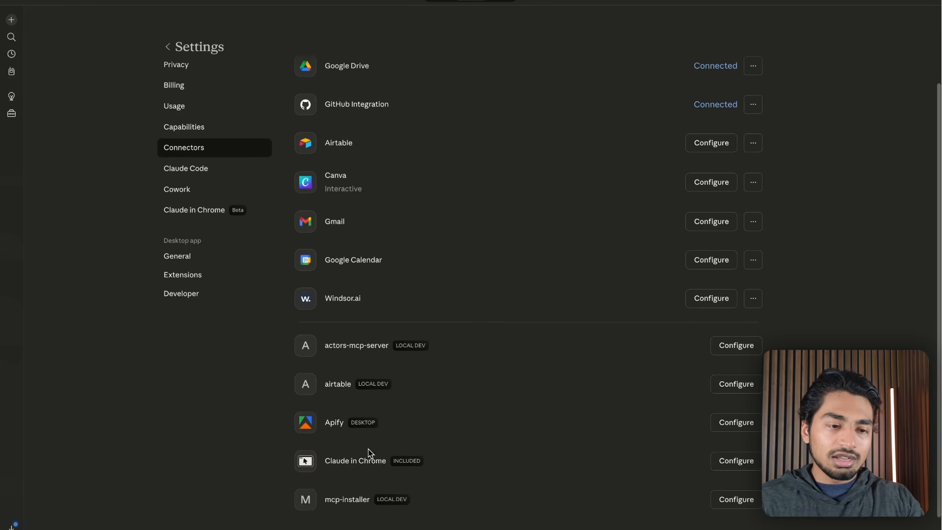
pyautogui.scroll(3, 366, 421)
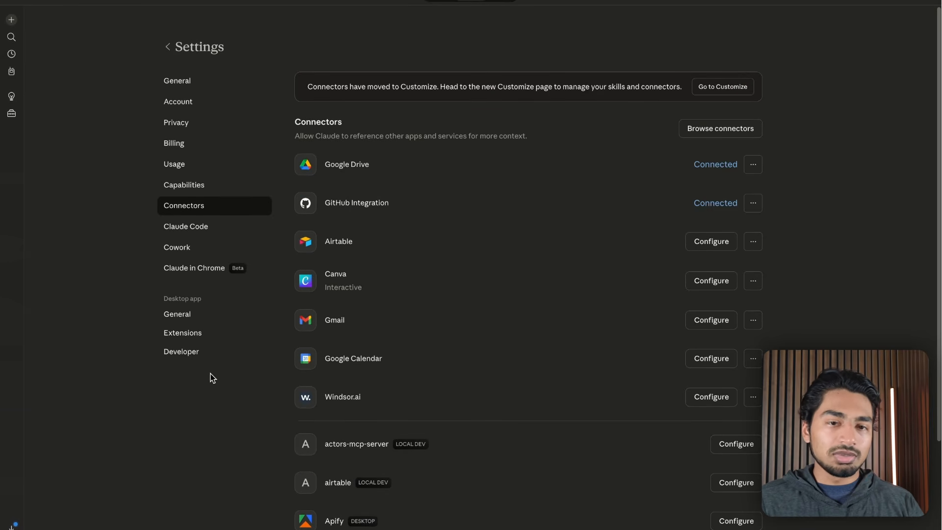
# - Open the Apify extension's configuration and review its token field, enabled tools and tool permissions
pyautogui.click(196, 334)
pyautogui.click(708, 158)
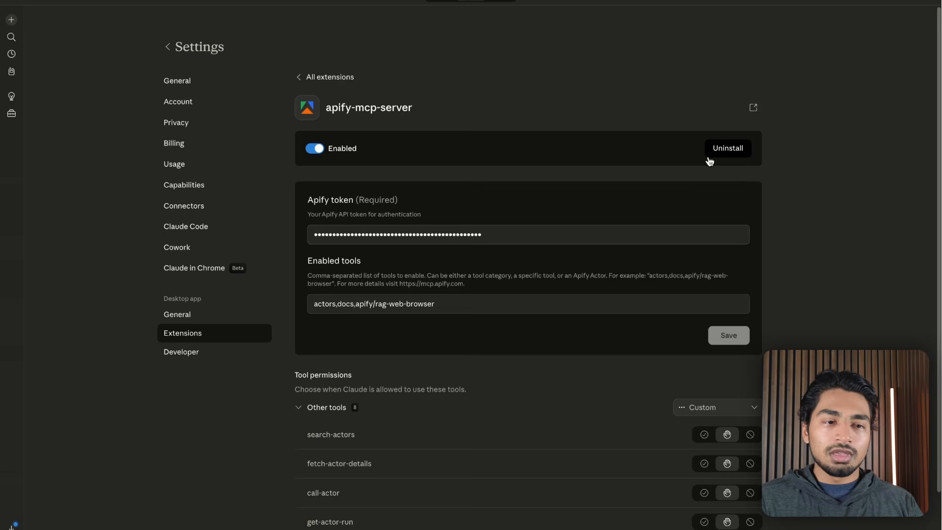
pyautogui.scroll(-1, 708, 157)
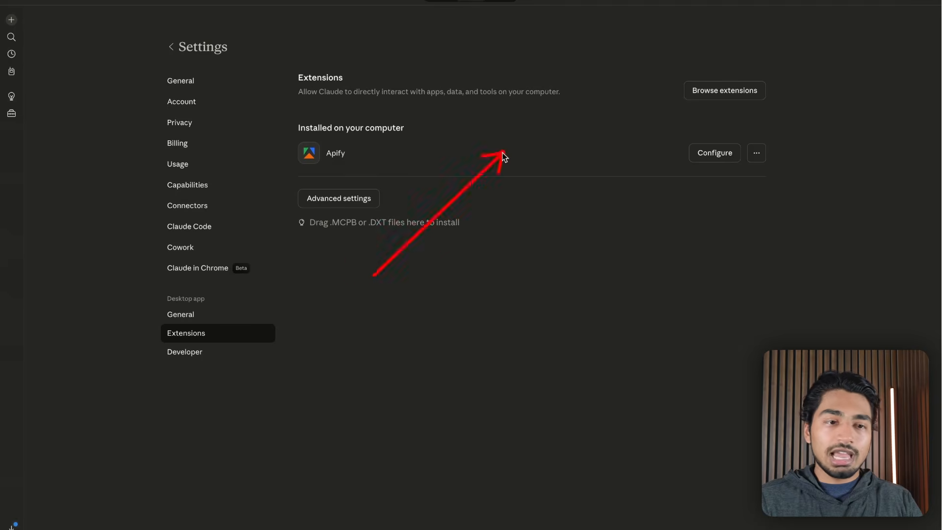
pyautogui.click(725, 153)
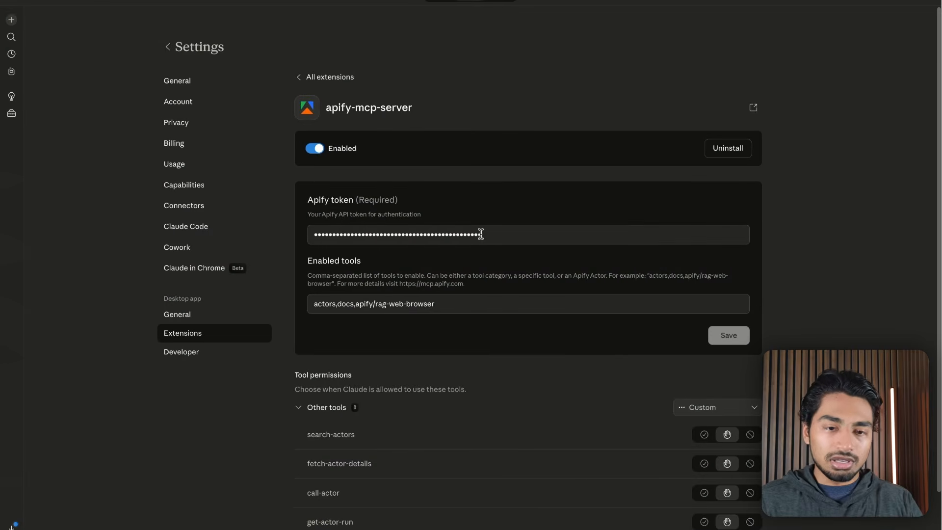
pyautogui.scroll(-3, 264, 353)
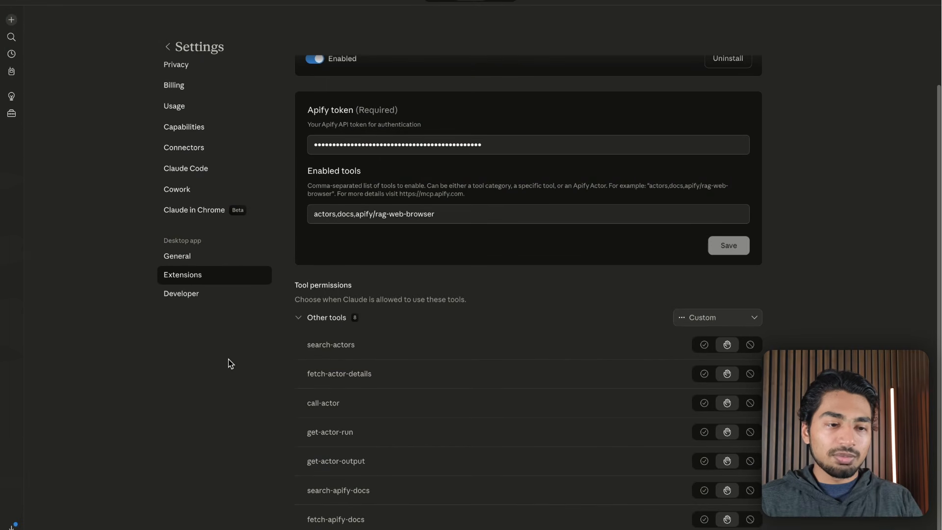
pyautogui.moveTo(255, 372)
pyautogui.mouseDown()
pyautogui.moveTo(309, 337)
pyautogui.moveTo(295, 374)
pyautogui.moveTo(303, 373)
pyautogui.moveTo(307, 520)
pyautogui.moveTo(306, 458)
pyautogui.mouseUp()
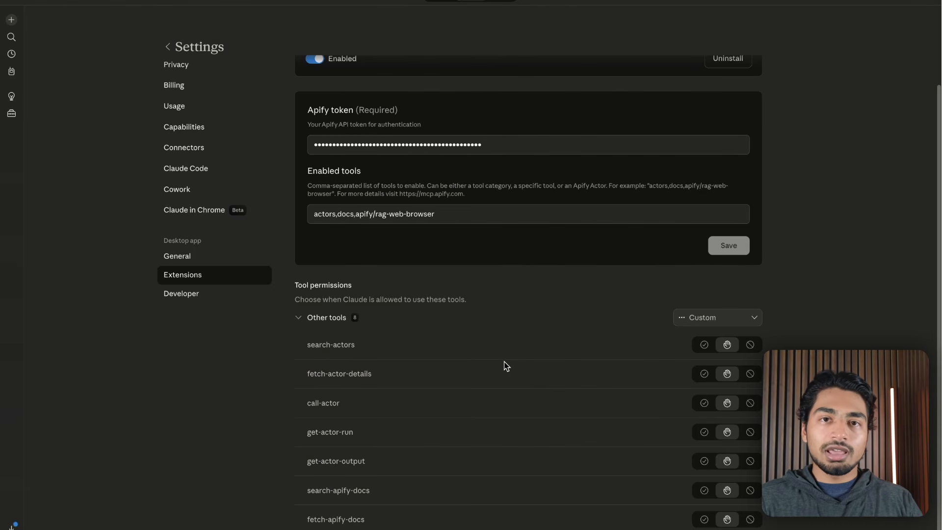
# - Compare the recently used Actors in the Apify console with the call-actor tool in Claude's Apify extension, and check the console's usage
pyautogui.hotkey('ctrl', 'Right')
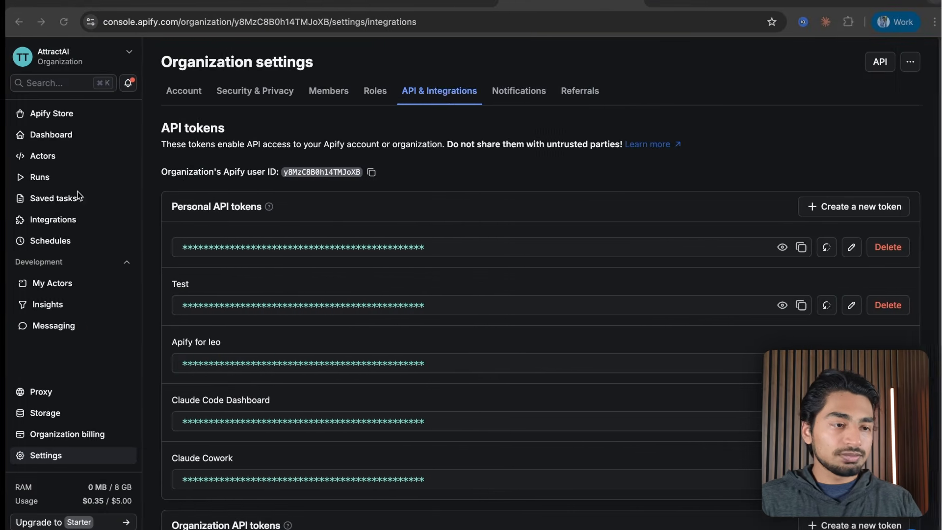
pyautogui.click(51, 159)
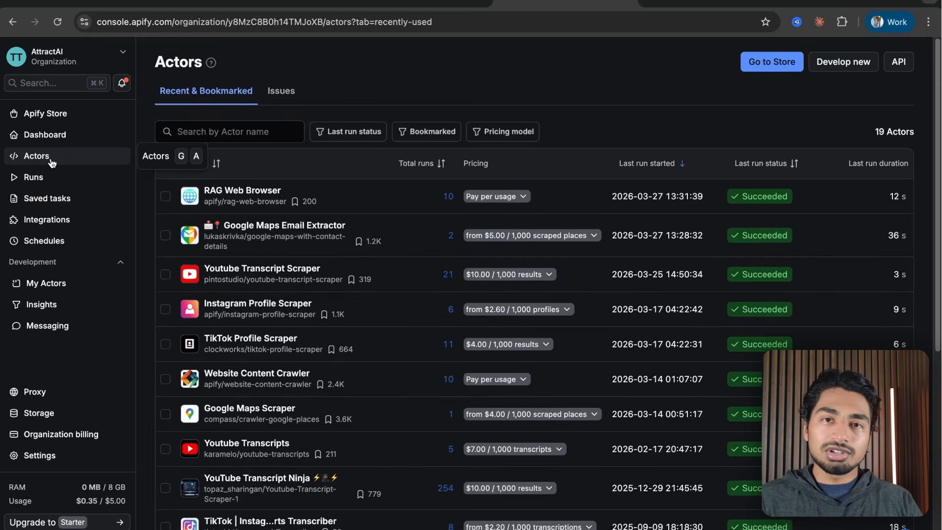
pyautogui.hotkey('ctrl', 'Left')
pyautogui.moveTo(305, 433); pyautogui.dragTo(353, 432)
pyautogui.tripleClick(311, 403)
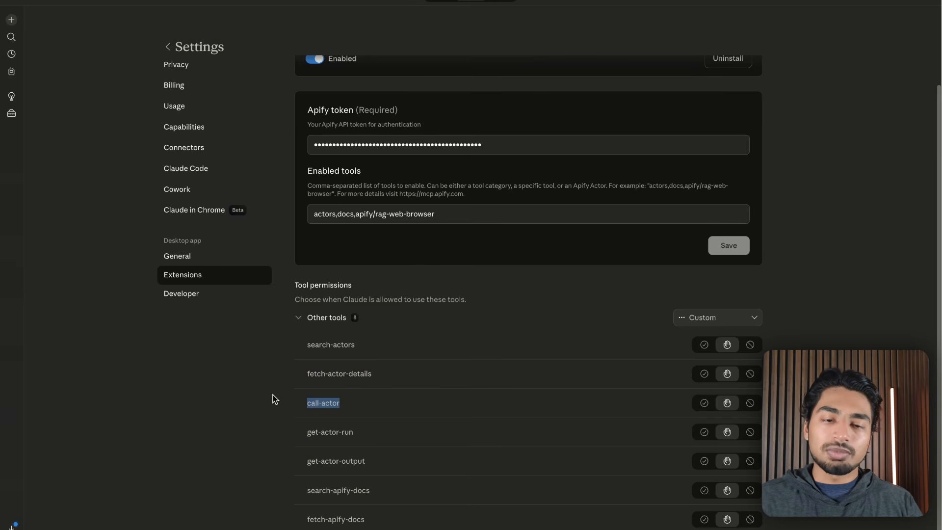
pyautogui.click(794, 382)
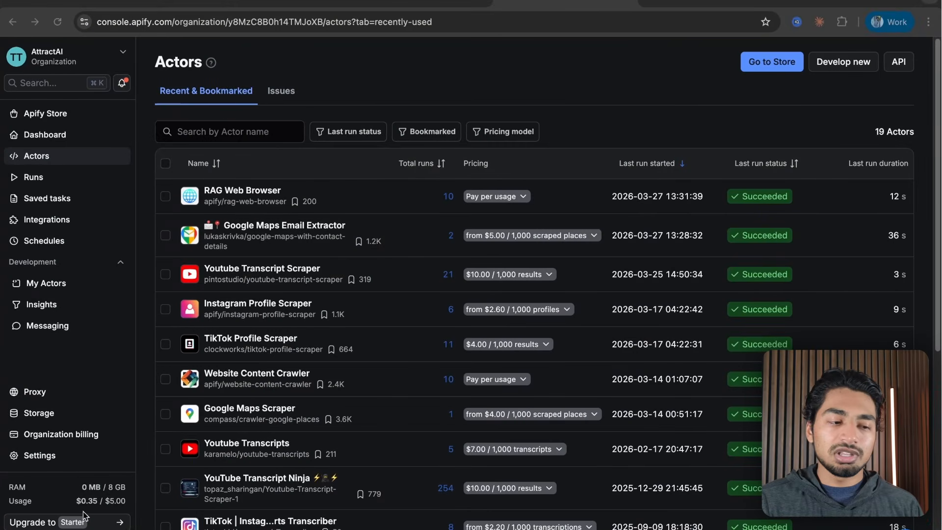
pyautogui.moveTo(78, 500)
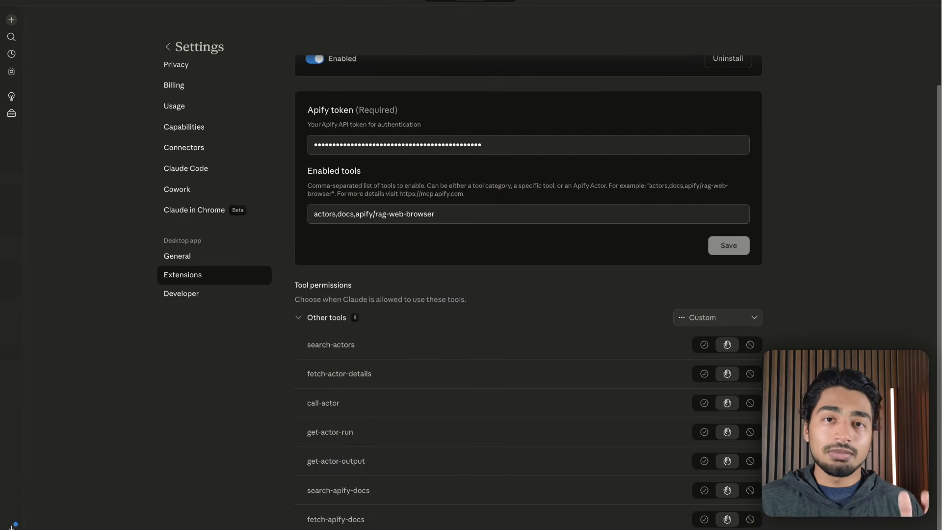
# - Start a new Cowork task in Claude and check that the Apify connector is enabled for it
pyautogui.click(10, 19)
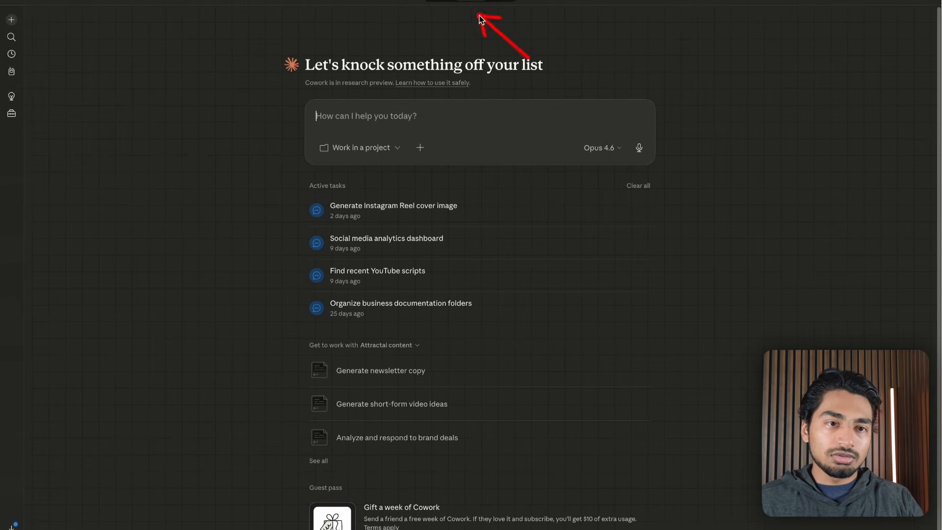
pyautogui.click(420, 149)
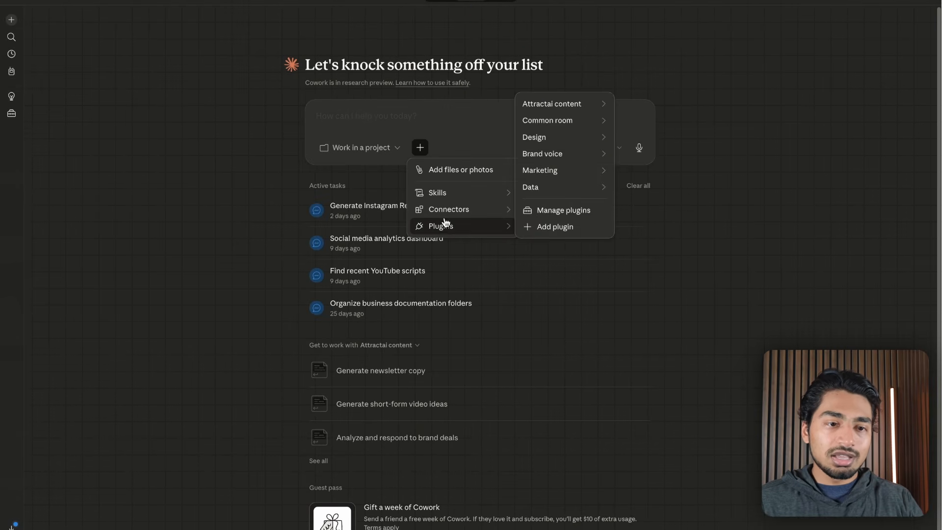
pyautogui.moveTo(446, 212)
pyautogui.scroll(-2, 543, 192)
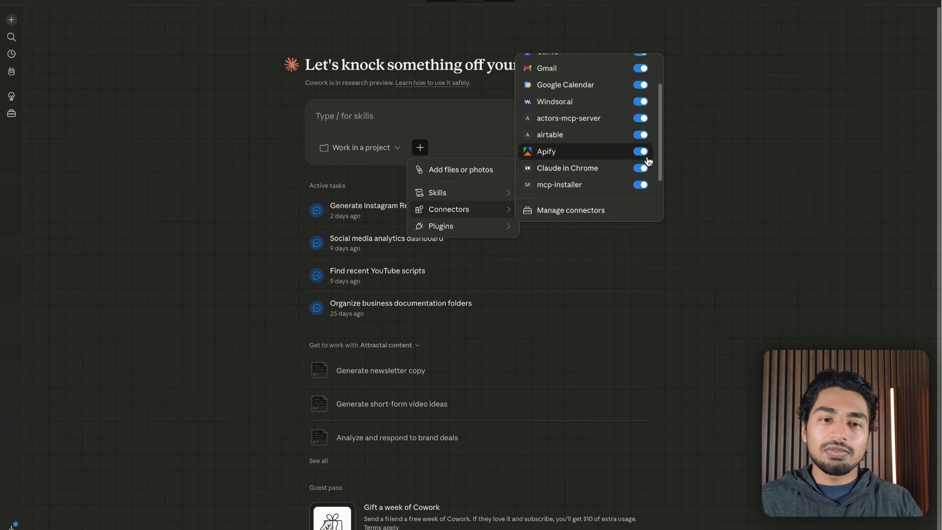
pyautogui.click(768, 148)
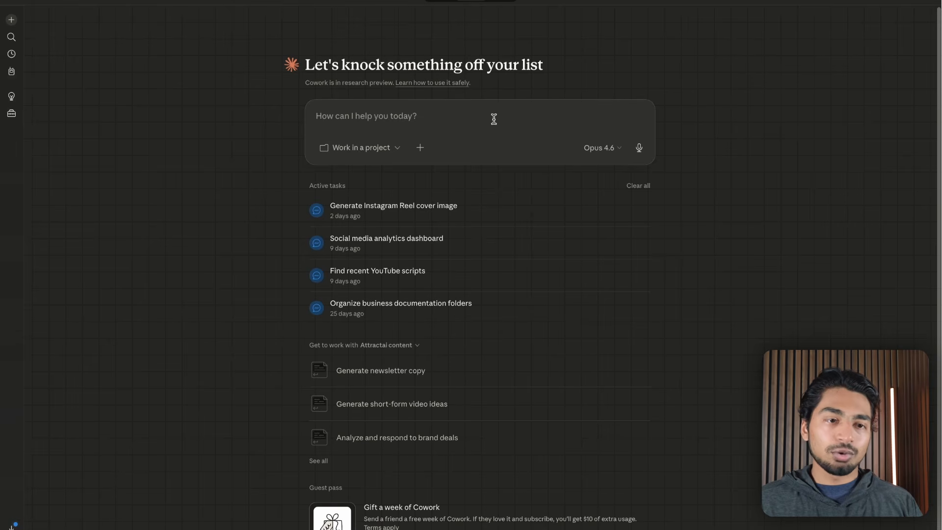
# - Ask Cowork to grab all information and contact details from pizza shops in Florence, Italy, and review the task's planned steps
pyautogui.write('Please go ahead and grab me all of the information and contact details from pizza shops in Florence, Italy.')
pyautogui.press('Return')
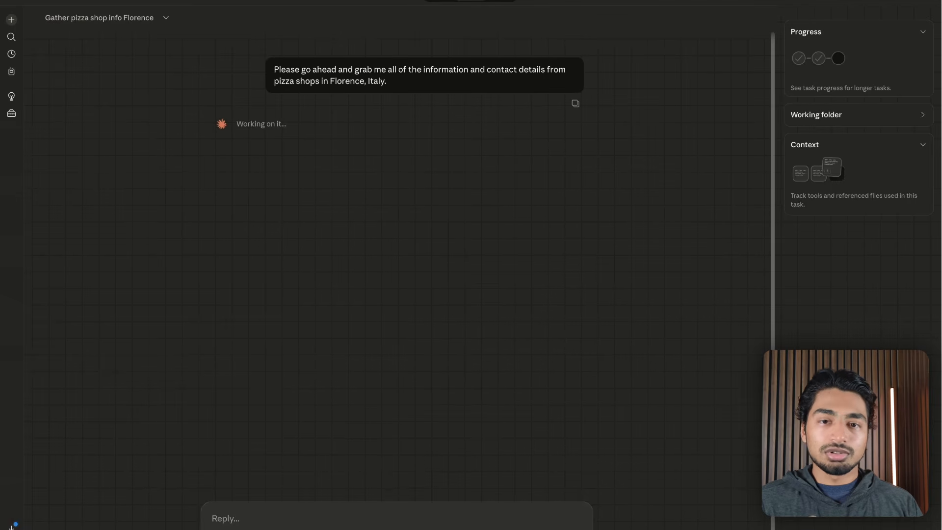
pyautogui.click(844, 119)
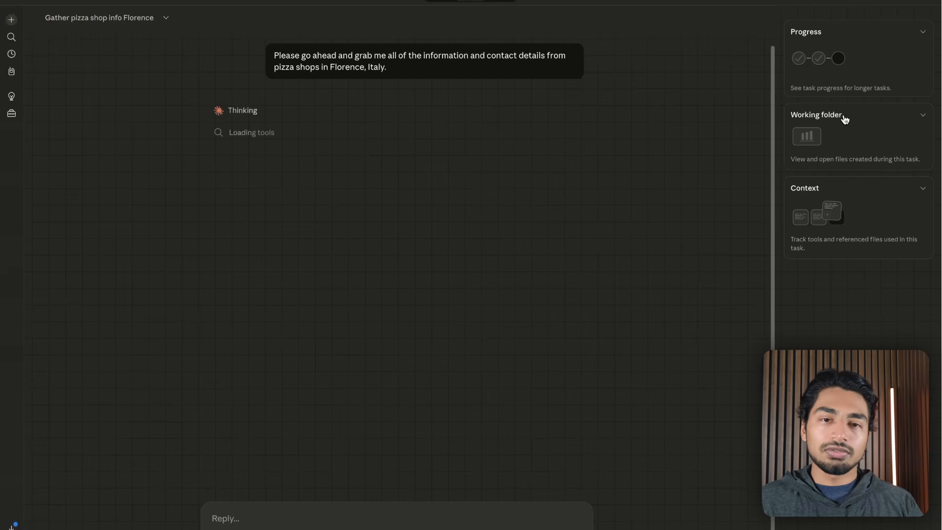
pyautogui.click(843, 118)
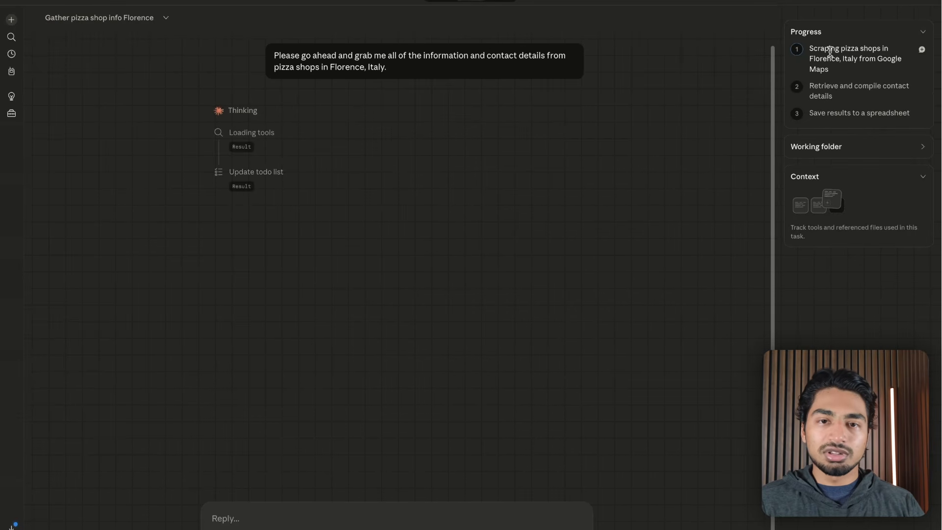
pyautogui.moveTo(809, 50); pyautogui.dragTo(843, 60)
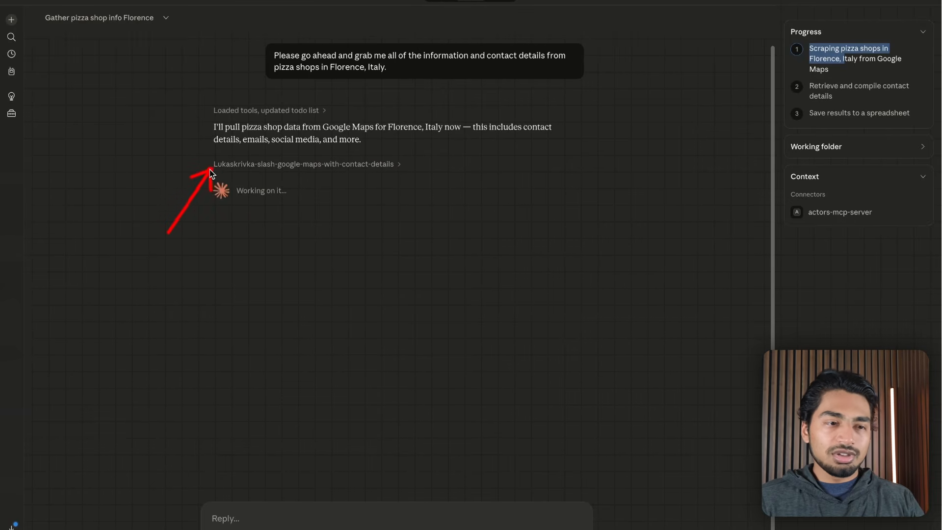
# - Inspect the Google Maps contact-details tool call and switch to the Apify console to check the Actor's run status
pyautogui.click(237, 171)
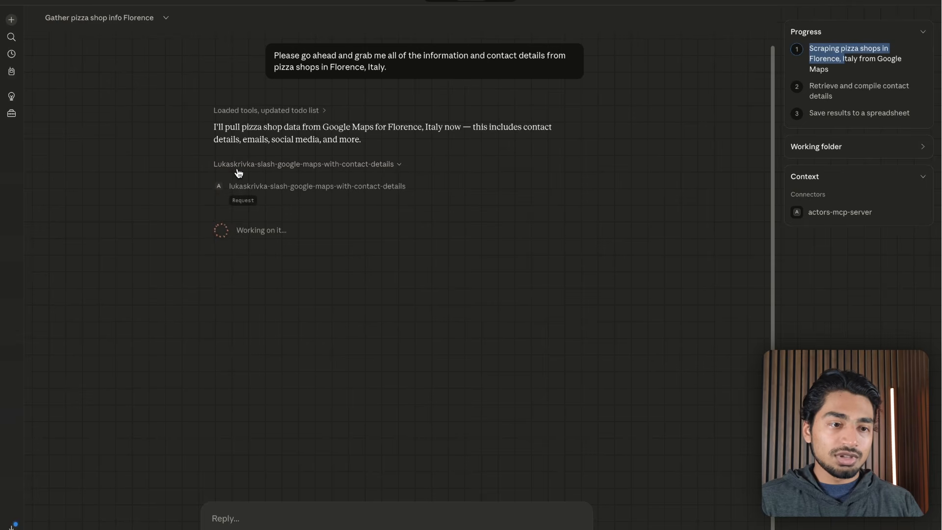
pyautogui.click(238, 173)
pyautogui.hotkey('ctrl', 'Right')
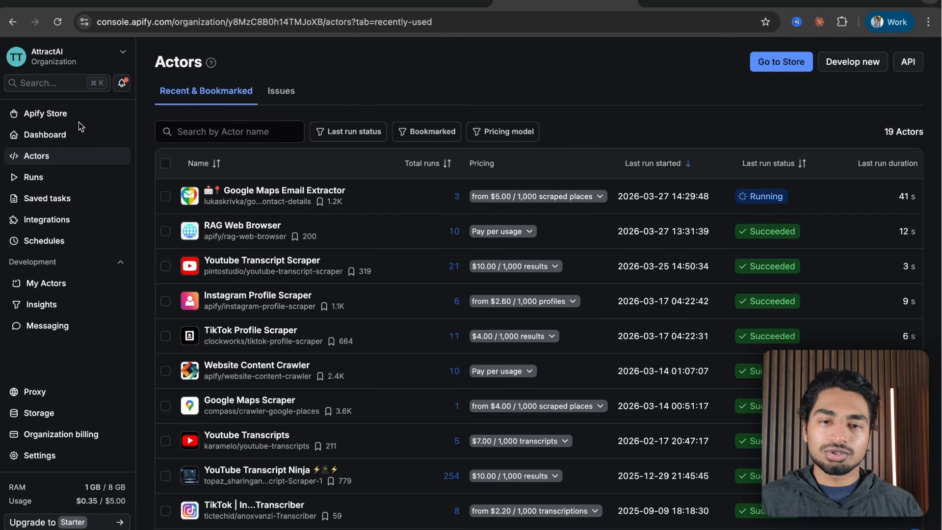
# - Review the recent Actor runs in the Apify console, and return to Claude to read the scraper's status message
pyautogui.scroll(-1, 268, 197)
pyautogui.scroll(-7, 268, 197)
pyautogui.scroll(8, 235, 259)
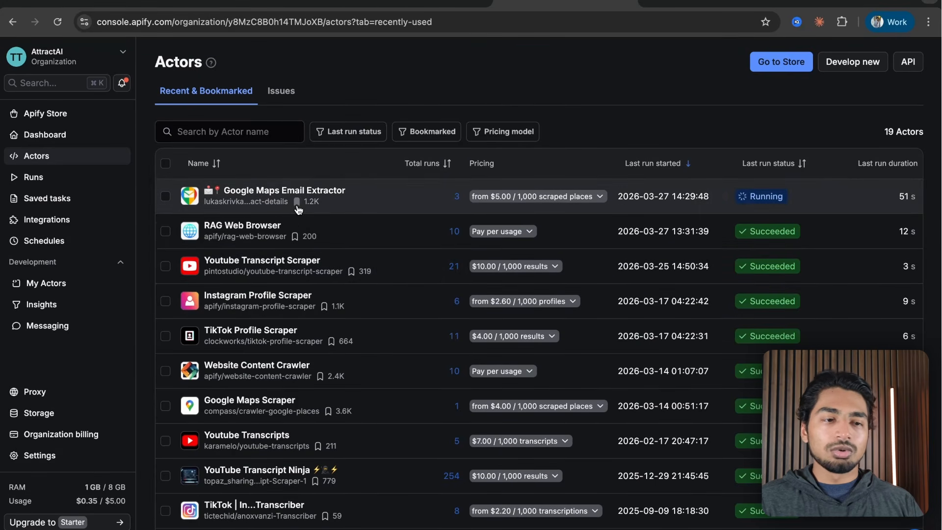
pyautogui.hotkey('ctrl', 'Left')
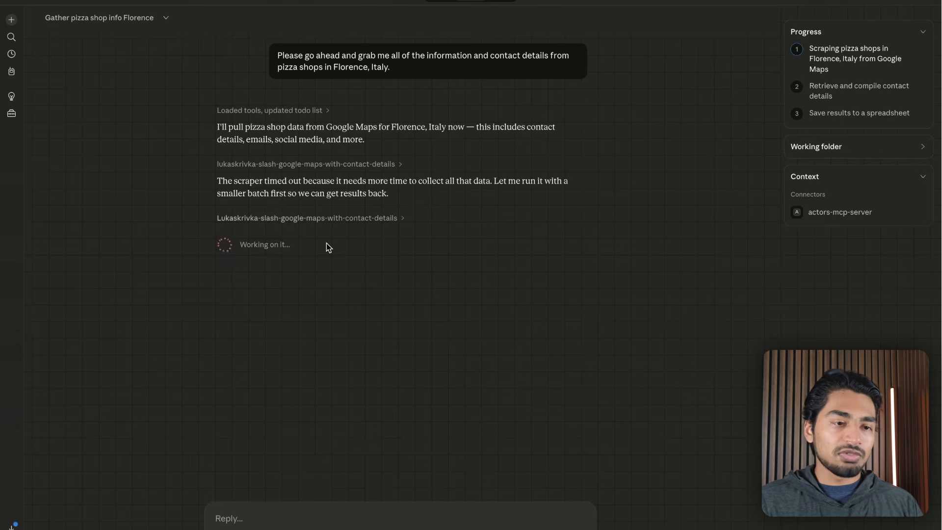
pyautogui.moveTo(216, 181); pyautogui.dragTo(387, 195)
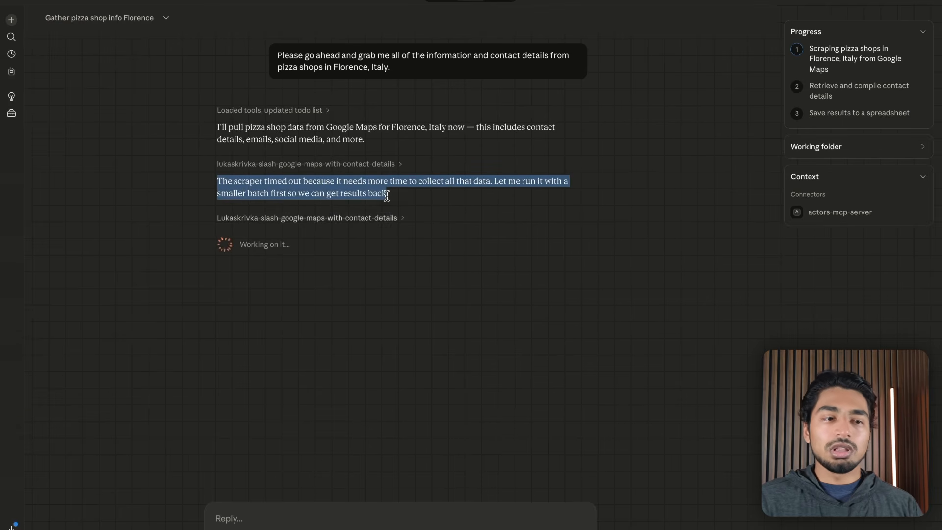
pyautogui.click(386, 195)
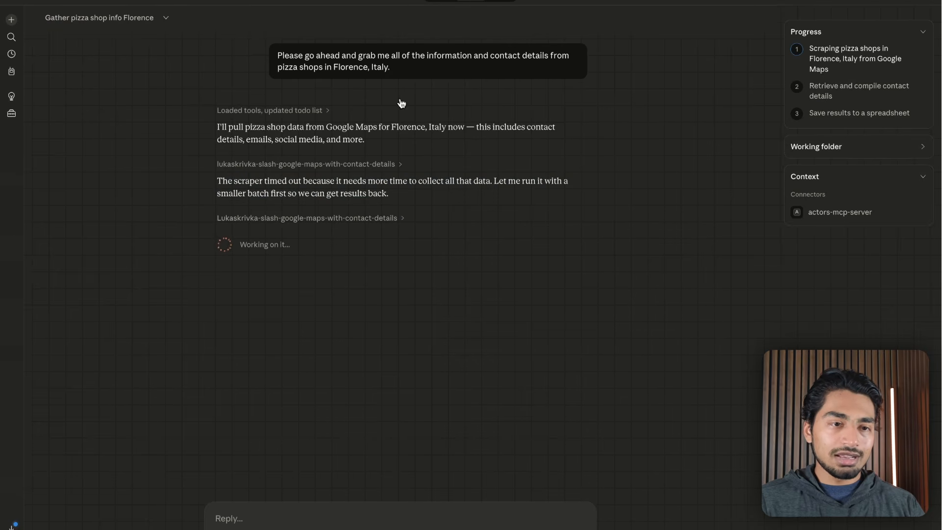
# - Send Cowork a follow-up asking it to grab 10 pizza shops instead of all the information
pyautogui.moveTo(282, 55); pyautogui.dragTo(412, 56)
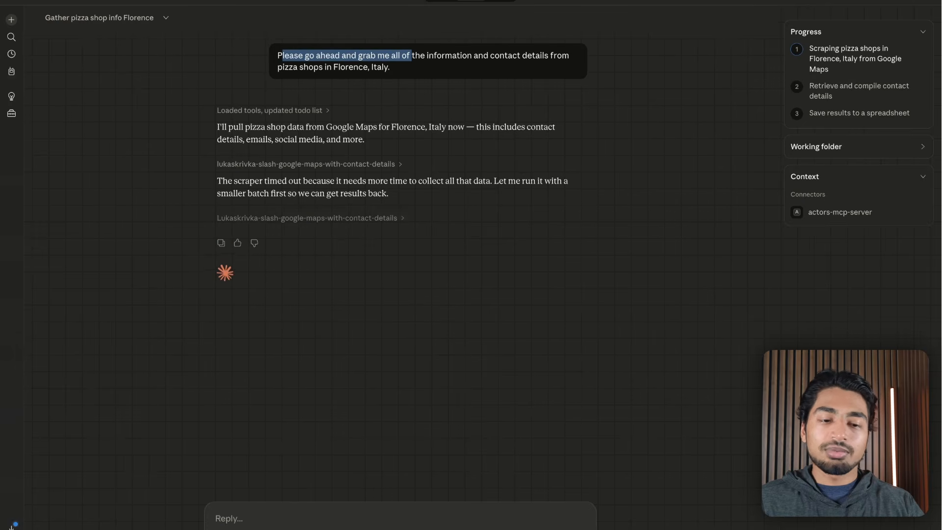
pyautogui.click(439, 523)
pyautogui.write('instead of all the infortmation grab m')
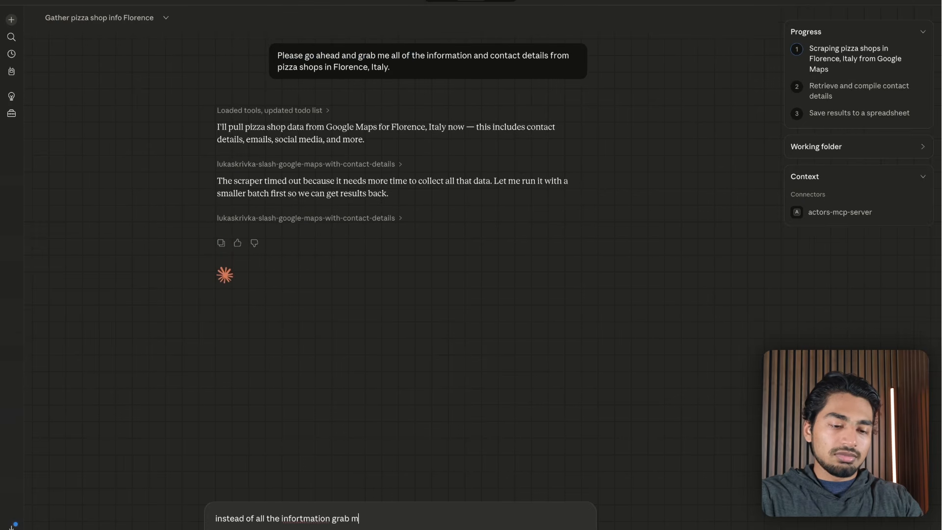
pyautogui.write('e 10')
pyautogui.press('Return')
# - Check the task's updated progress plan against the earlier messages about the Google Maps scraper calls
pyautogui.moveTo(217, 172); pyautogui.dragTo(393, 180)
pyautogui.click(392, 182)
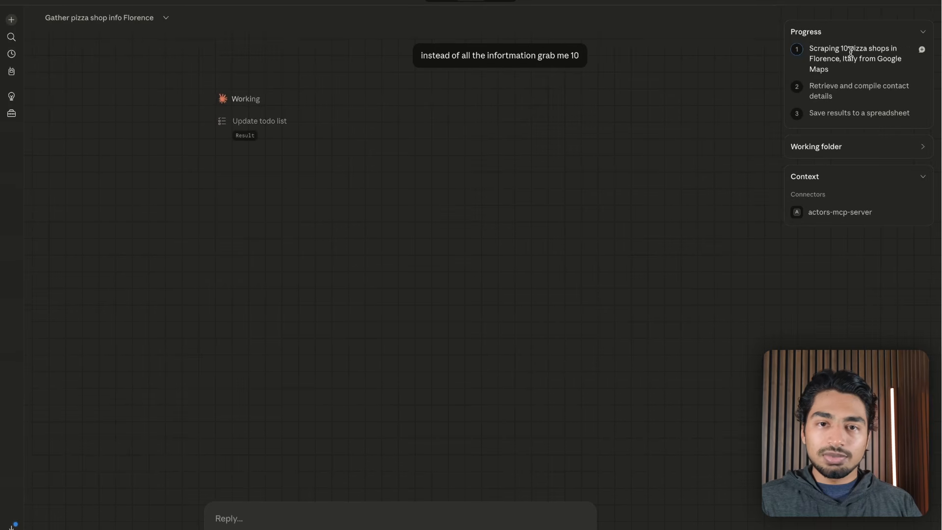
pyautogui.moveTo(838, 49); pyautogui.dragTo(850, 51)
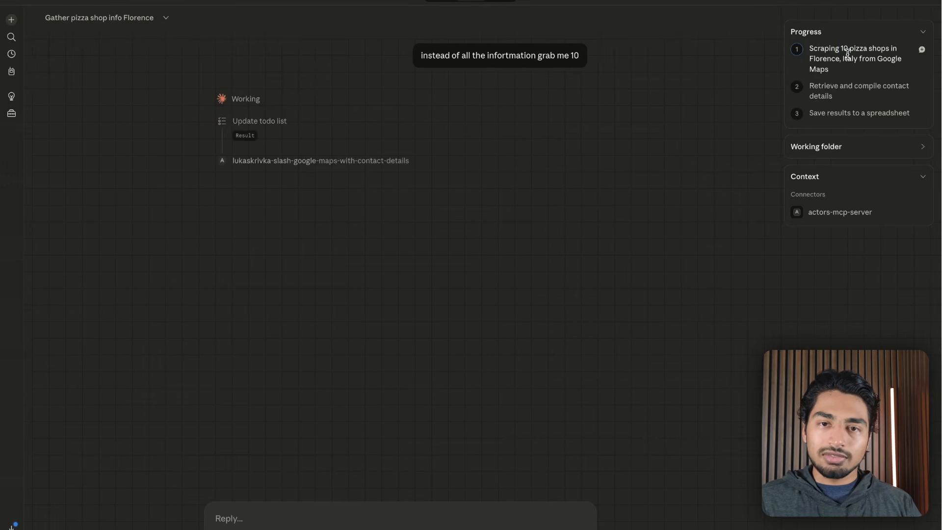
pyautogui.scroll(5, 595, 153)
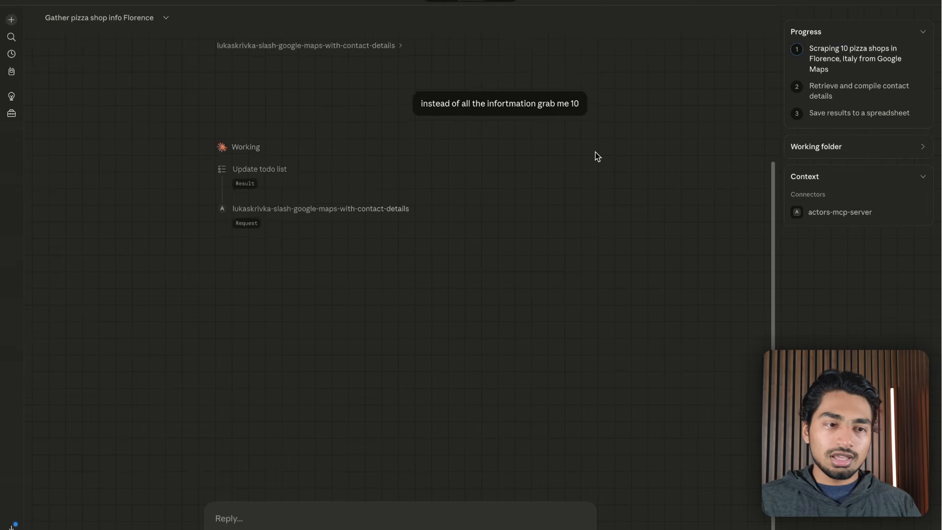
pyautogui.scroll(-5, 343, 147)
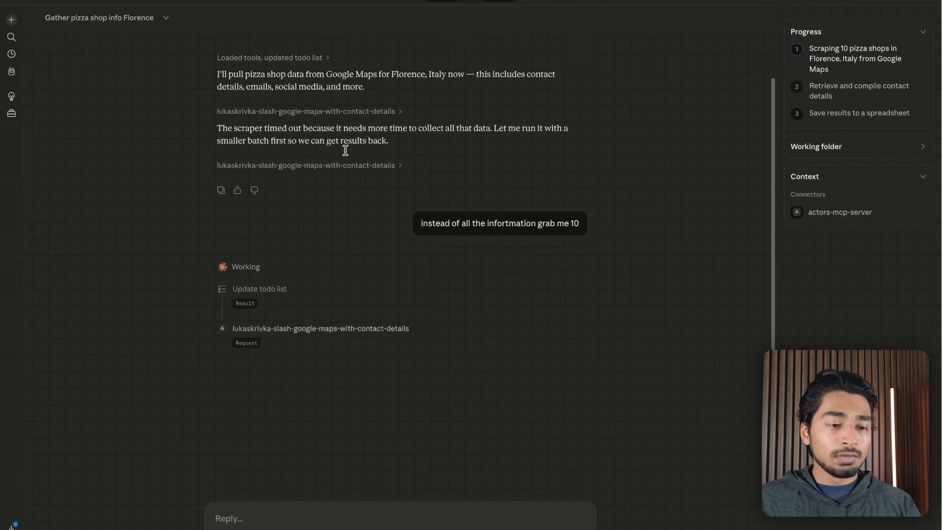
pyautogui.scroll(5, 345, 153)
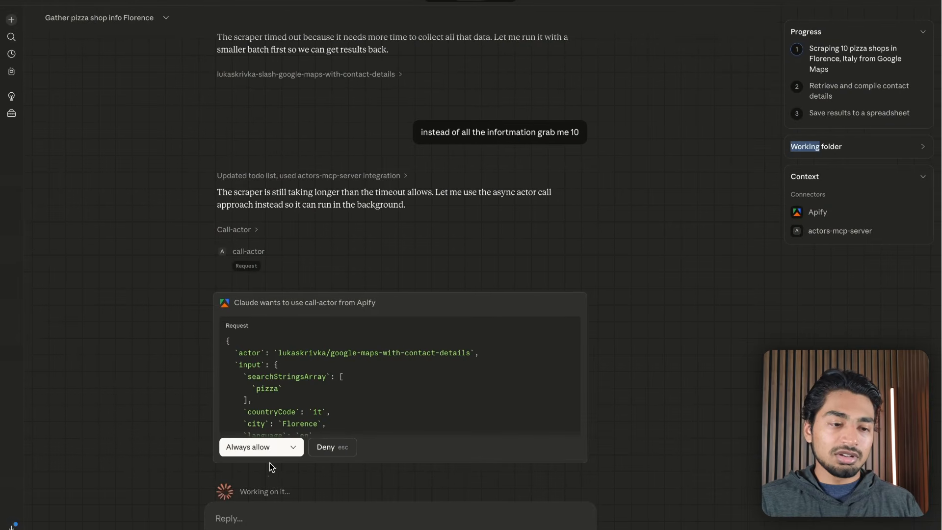
# - Allow Claude to use Apify's call-actor tool for the scrape, and check the Google Maps Email Extractor run in the Apify console
pyautogui.click(293, 447)
pyautogui.click(268, 472)
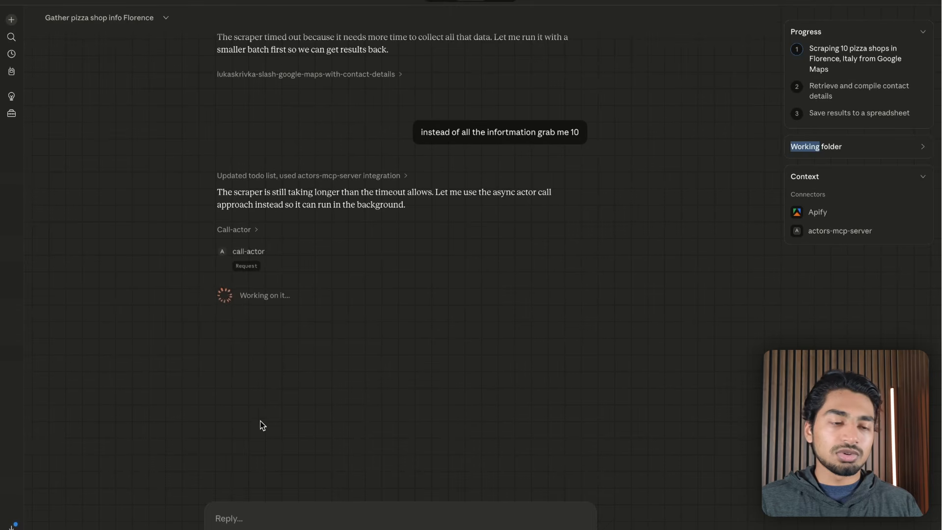
pyautogui.click(196, 337)
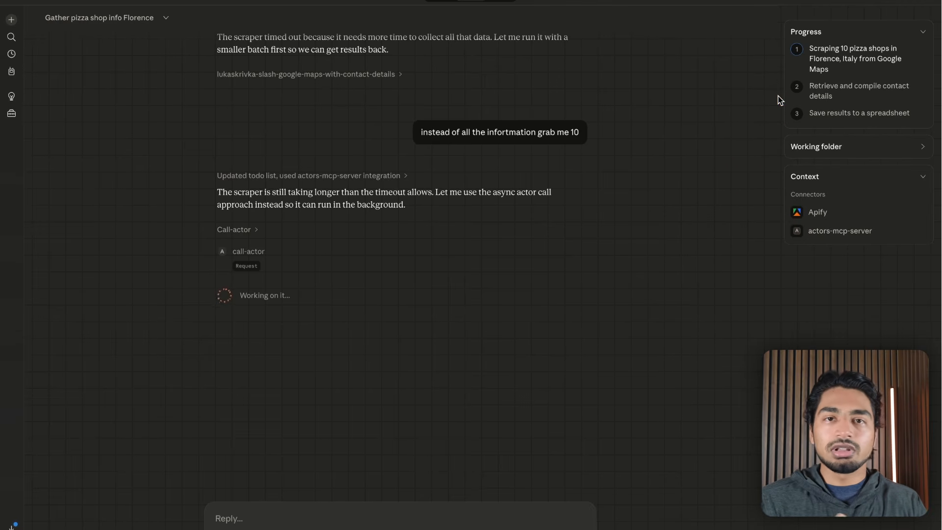
pyautogui.moveTo(153, 313)
pyautogui.mouseDown()
pyautogui.moveTo(210, 241)
pyautogui.moveTo(783, 61)
pyautogui.mouseUp()
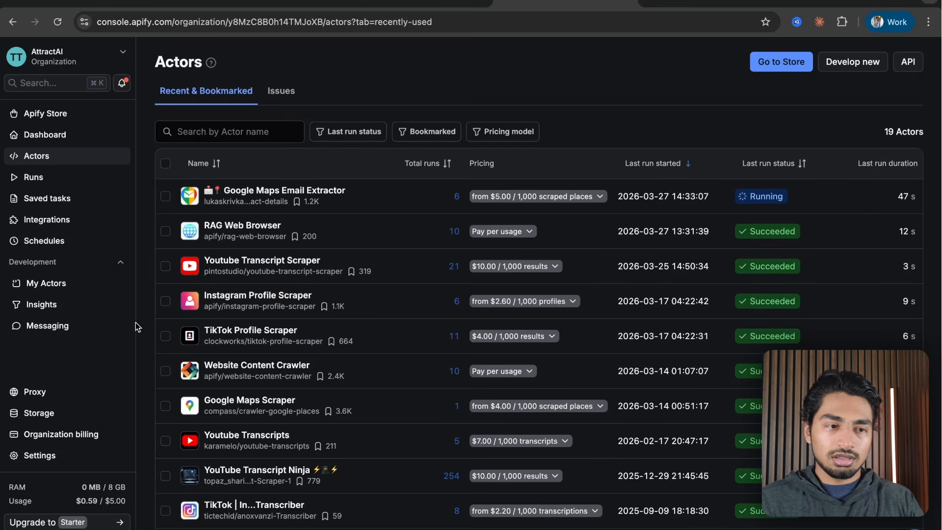
pyautogui.moveTo(137, 325)
pyautogui.mouseDown()
pyautogui.moveTo(204, 237)
pyautogui.moveTo(259, 251)
pyautogui.moveTo(297, 238)
pyautogui.moveTo(304, 250)
pyautogui.moveTo(273, 242)
pyautogui.moveTo(748, 238)
pyautogui.moveTo(822, 223)
pyautogui.moveTo(666, 242)
pyautogui.moveTo(641, 227)
pyautogui.moveTo(668, 227)
pyautogui.moveTo(211, 208)
pyautogui.moveTo(378, 204)
pyautogui.moveTo(399, 236)
pyautogui.moveTo(394, 208)
pyautogui.mouseUp()
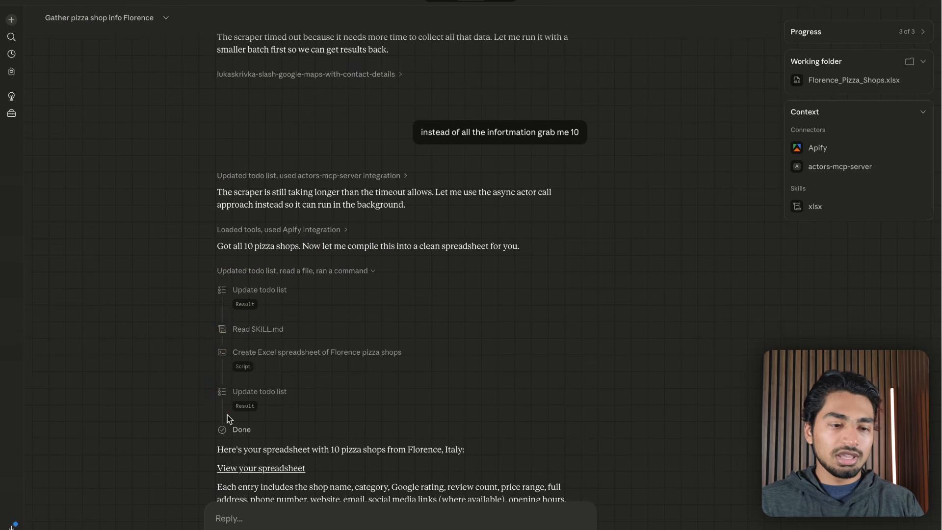
# - Open the Florence pizza shops spreadsheet from Claude's reply, examine its columns from name through services, and close the preview
pyautogui.scroll(-4, 228, 414)
pyautogui.click(382, 400)
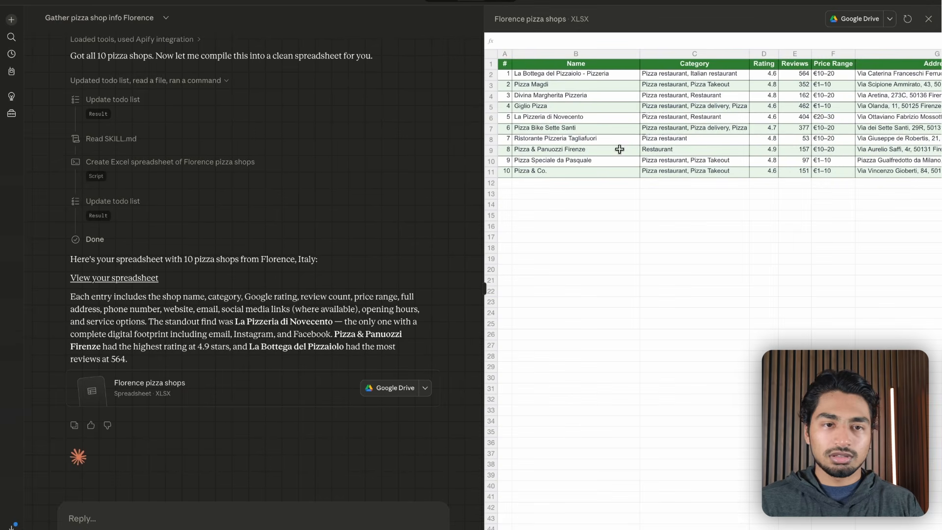
pyautogui.hscroll(3, 711, 86)
pyautogui.hscroll(4, 728, 82)
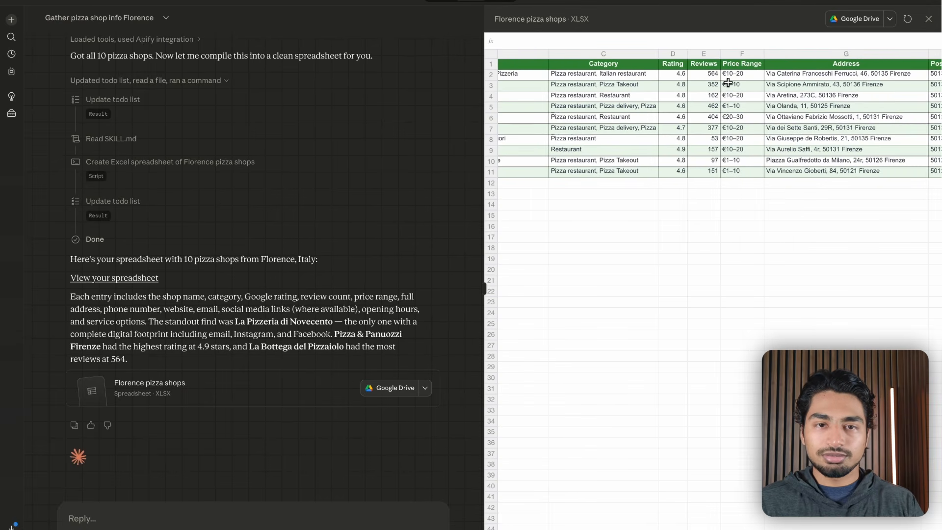
pyautogui.hscroll(8, 728, 82)
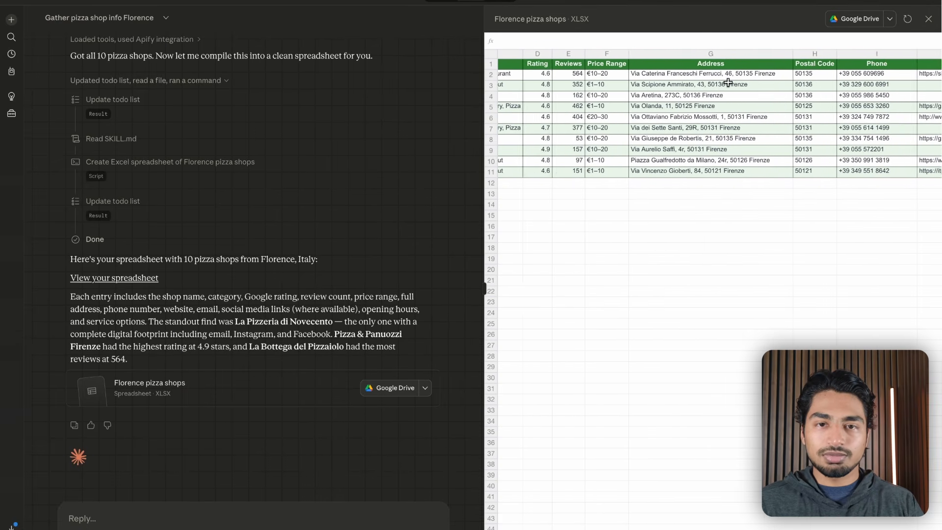
pyautogui.hscroll(3, 728, 83)
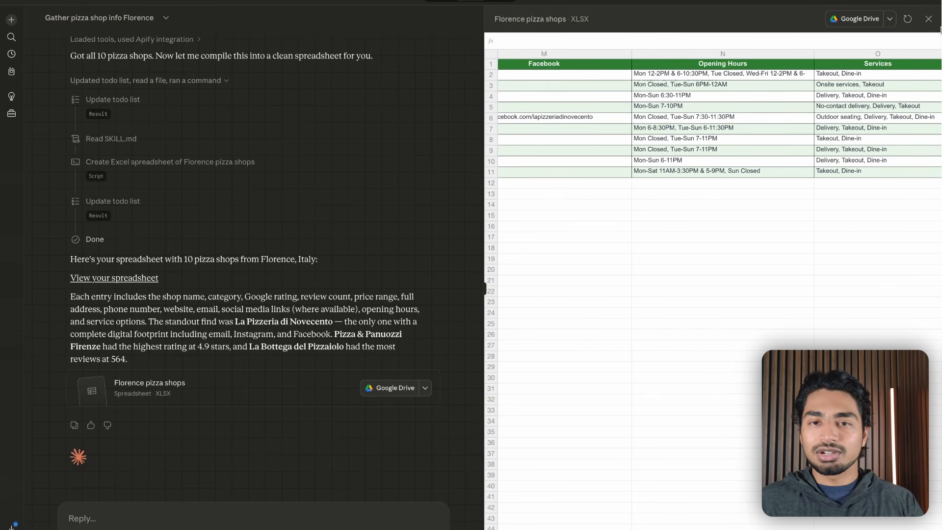
pyautogui.hscroll(-15, 817, 109)
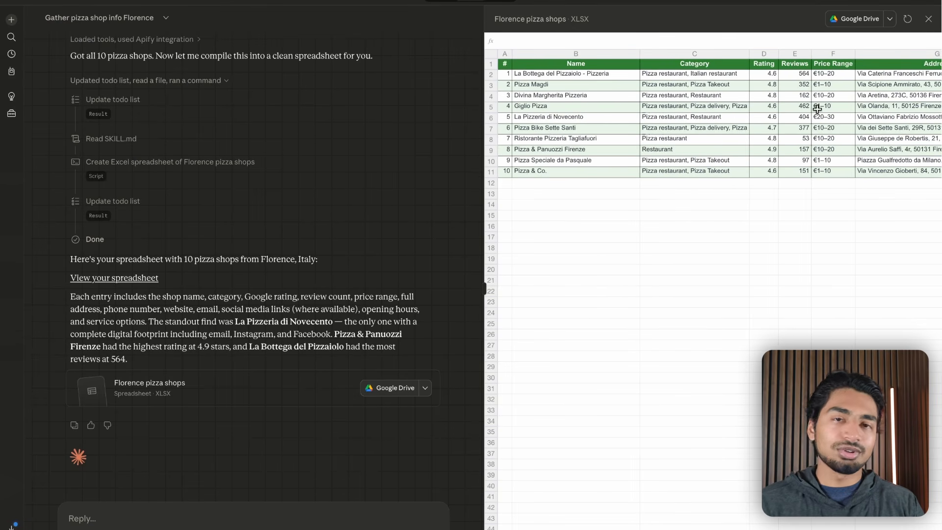
pyautogui.click(928, 19)
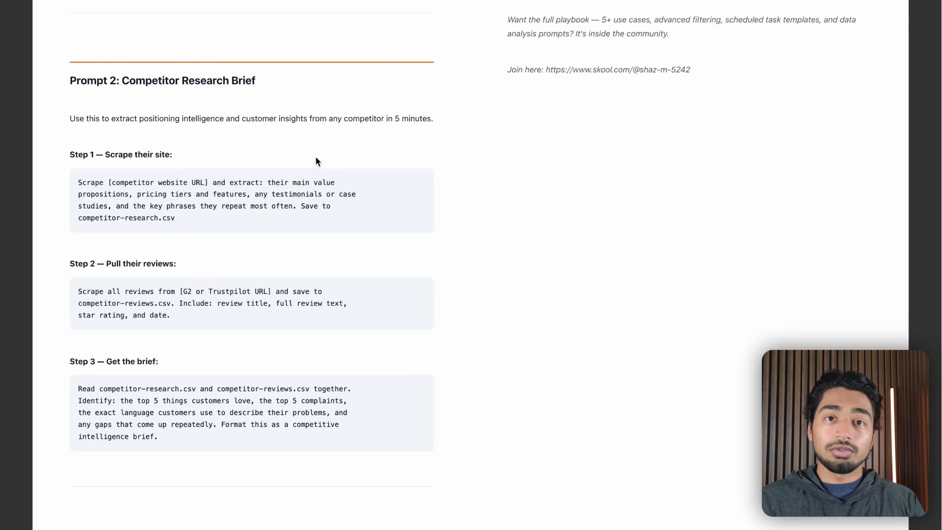
# - Read the three steps of the Competitor Research Brief prompt in the prompts document
pyautogui.moveTo(305, 284)
pyautogui.mouseDown()
pyautogui.moveTo(101, 169)
pyautogui.moveTo(185, 88)
pyautogui.moveTo(294, 98)
pyautogui.moveTo(219, 185)
pyautogui.moveTo(222, 234)
pyautogui.mouseUp()
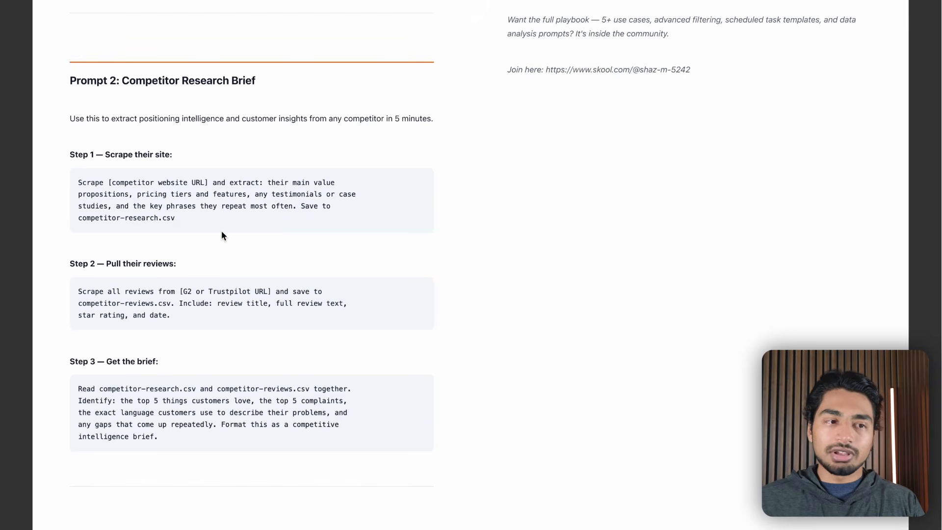
pyautogui.moveTo(213, 266)
pyautogui.mouseDown()
pyautogui.moveTo(206, 192)
pyautogui.moveTo(148, 281)
pyautogui.moveTo(184, 267)
pyautogui.moveTo(133, 354)
pyautogui.moveTo(163, 268)
pyautogui.moveTo(191, 273)
pyautogui.mouseUp()
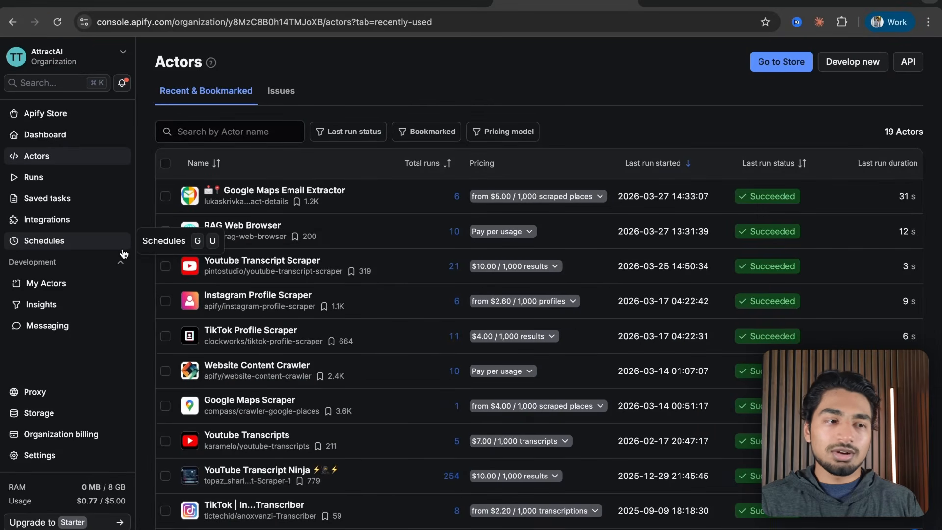
# - Open the full Actor list in the Apify Store and browse the scrapers available for different platforms
pyautogui.click(104, 121)
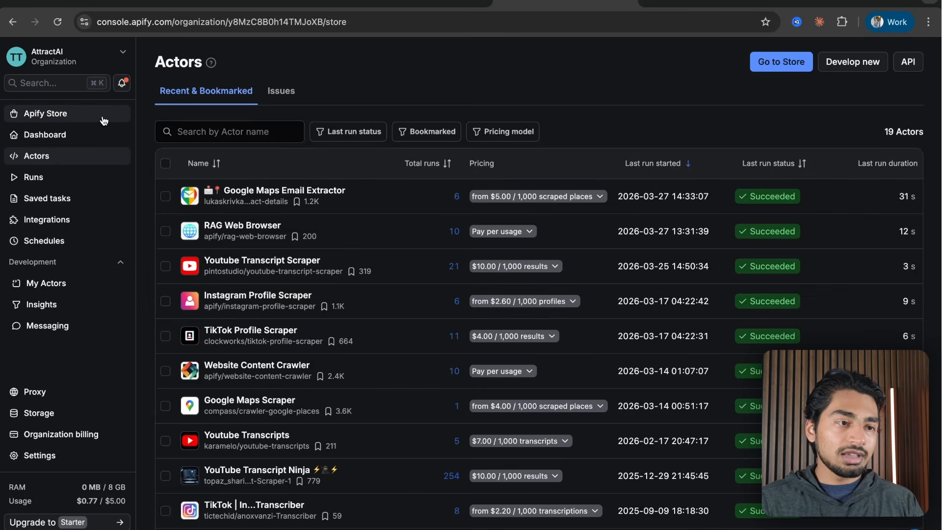
pyautogui.click(890, 225)
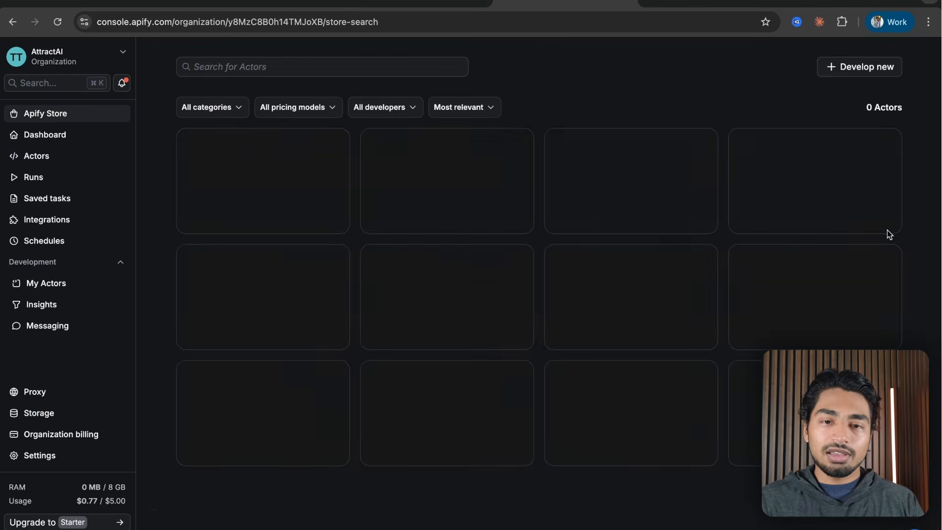
pyautogui.scroll(-7, 500, 236)
pyautogui.scroll(-5, 500, 236)
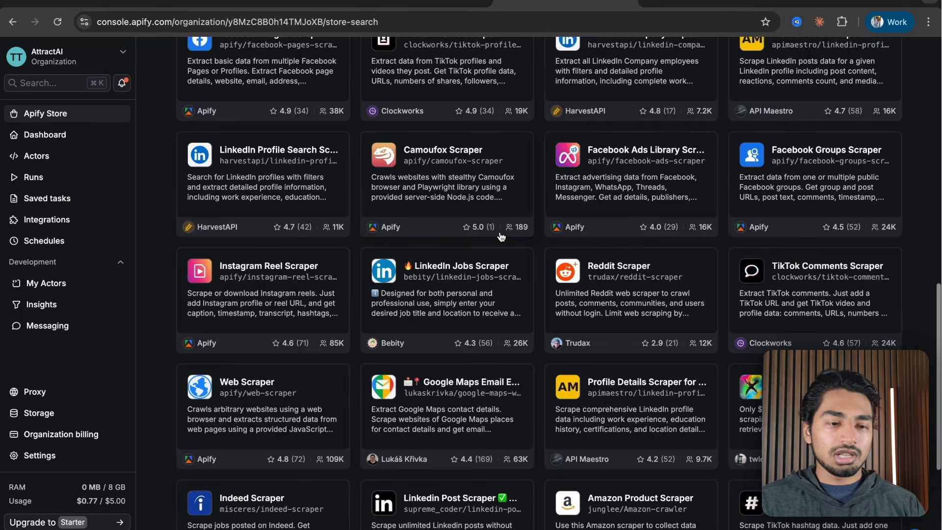
pyautogui.scroll(-5, 500, 236)
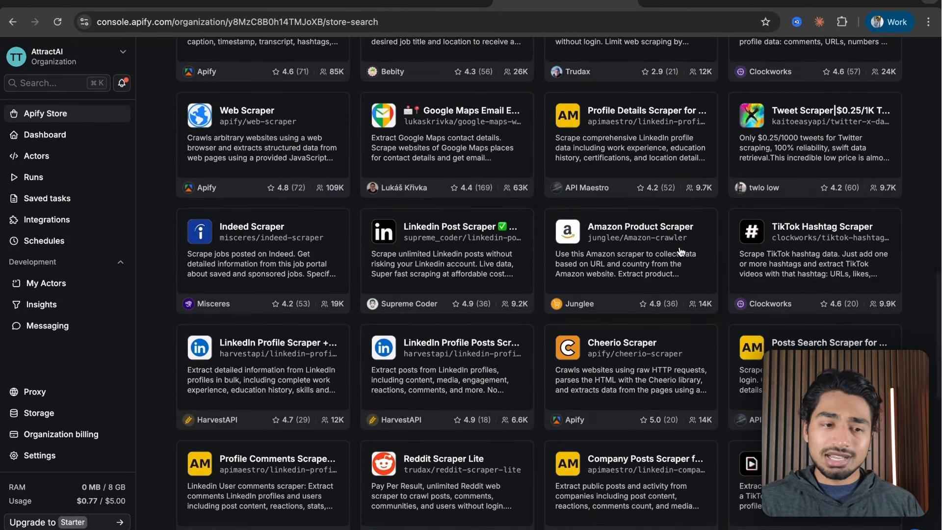
pyautogui.scroll(-3, 691, 277)
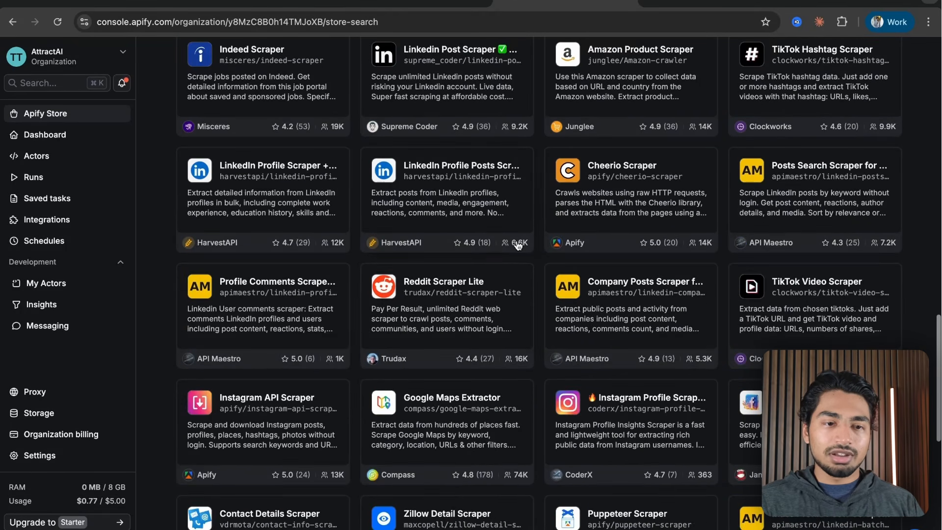
pyautogui.scroll(-1, 549, 260)
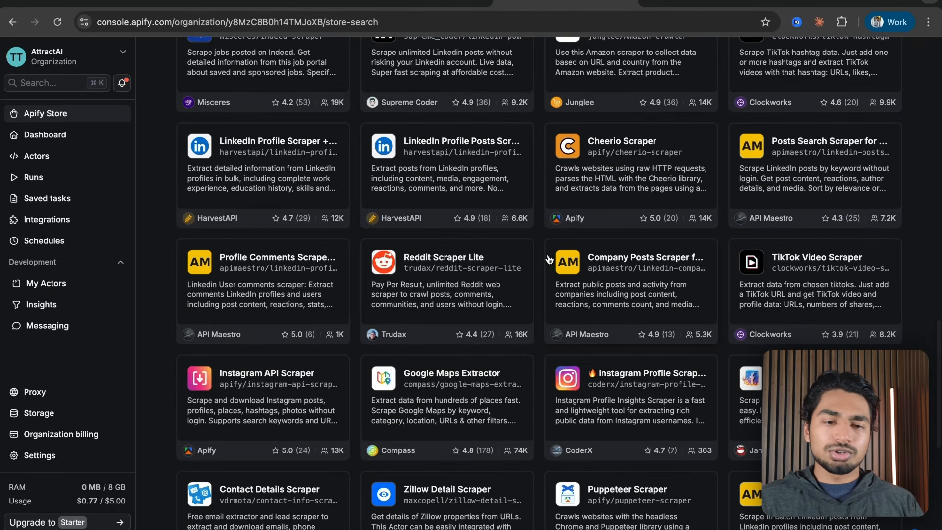
pyautogui.scroll(-2, 550, 255)
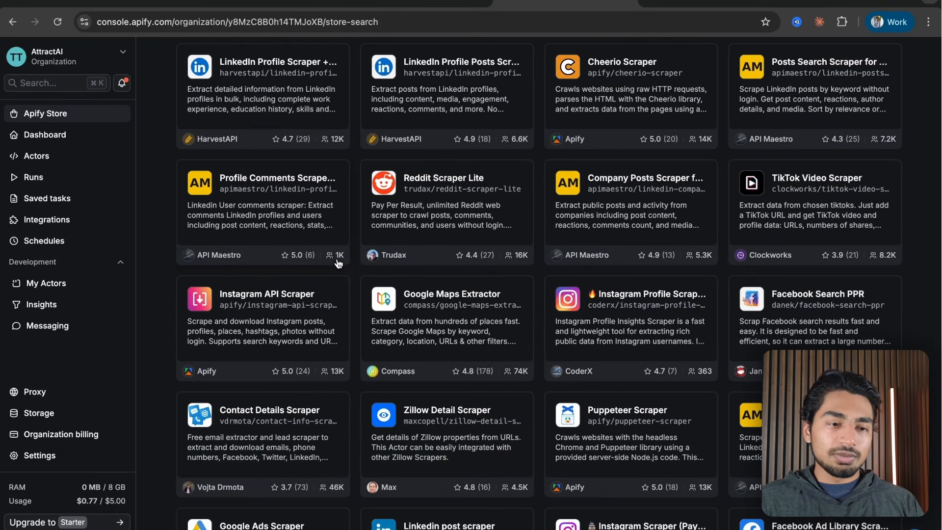
pyautogui.scroll(-5, 338, 263)
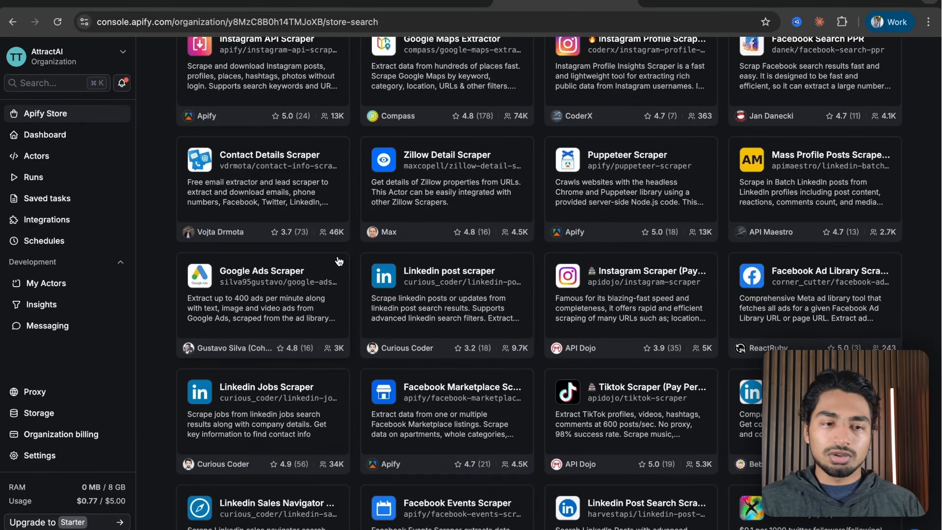
pyautogui.scroll(-3, 339, 260)
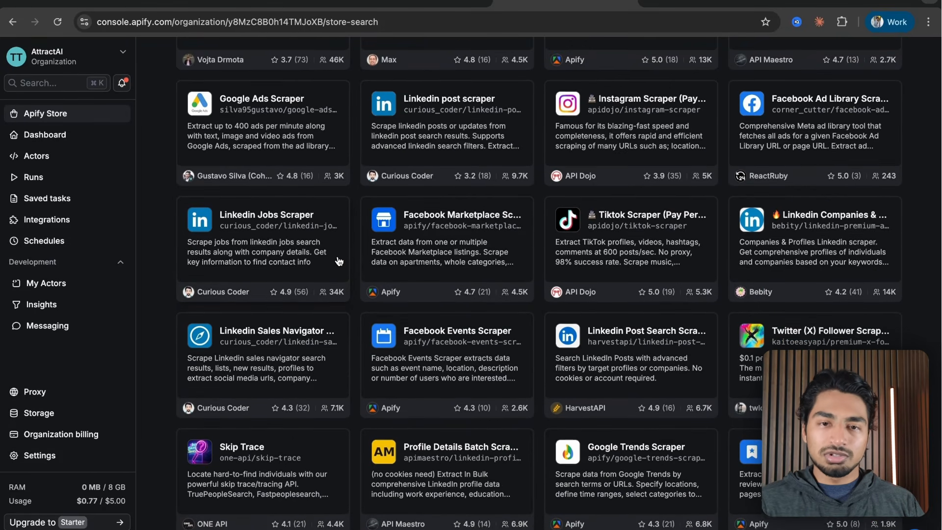
pyautogui.scroll(-2, 337, 260)
pyautogui.scroll(-5, 339, 260)
pyautogui.scroll(-10, 339, 261)
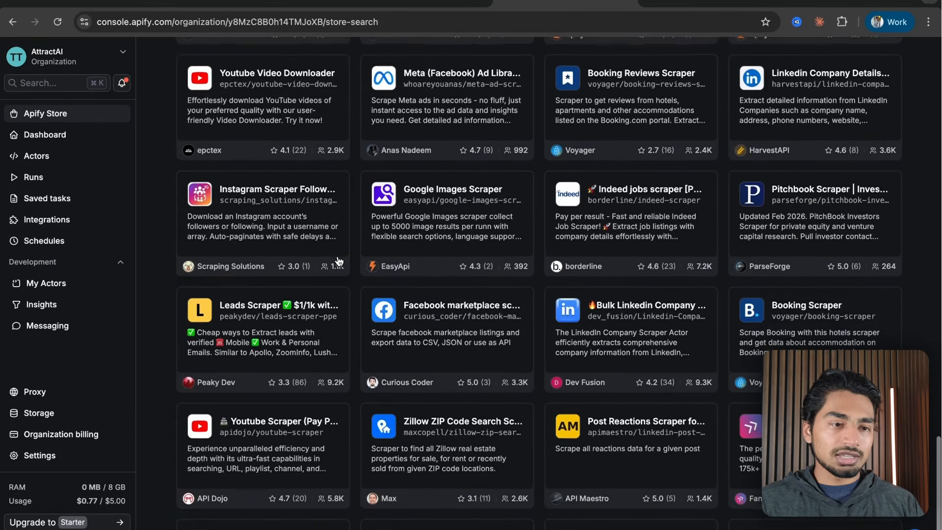
pyautogui.scroll(14, 339, 261)
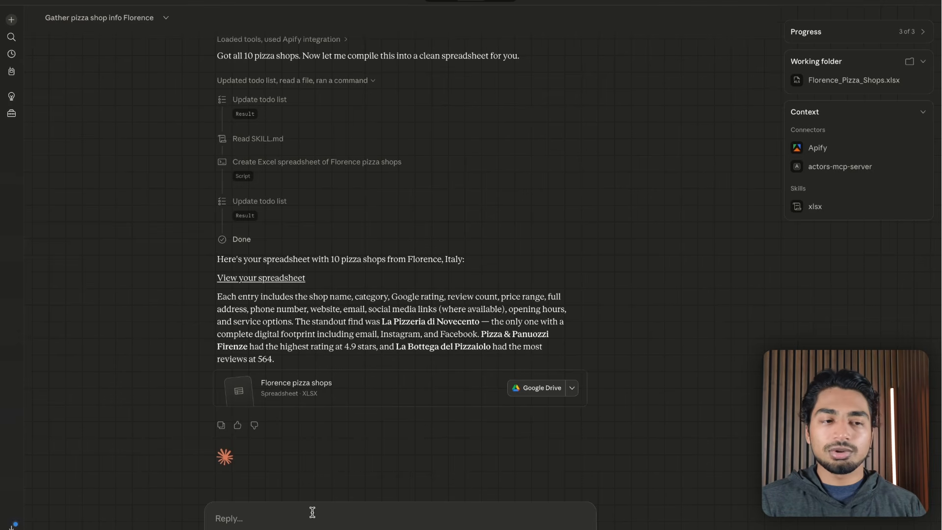
# - Return to the pizza shop task in Claude and start a reply
pyautogui.click(281, 507)
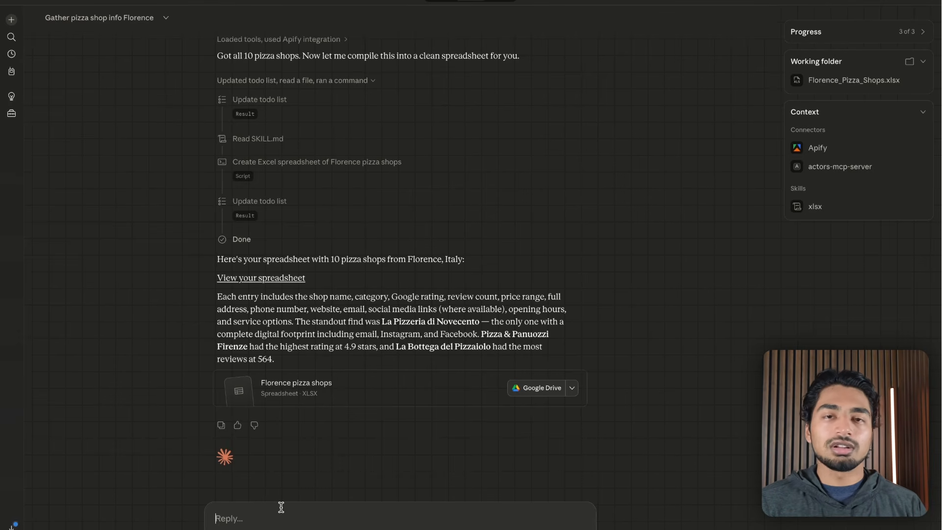